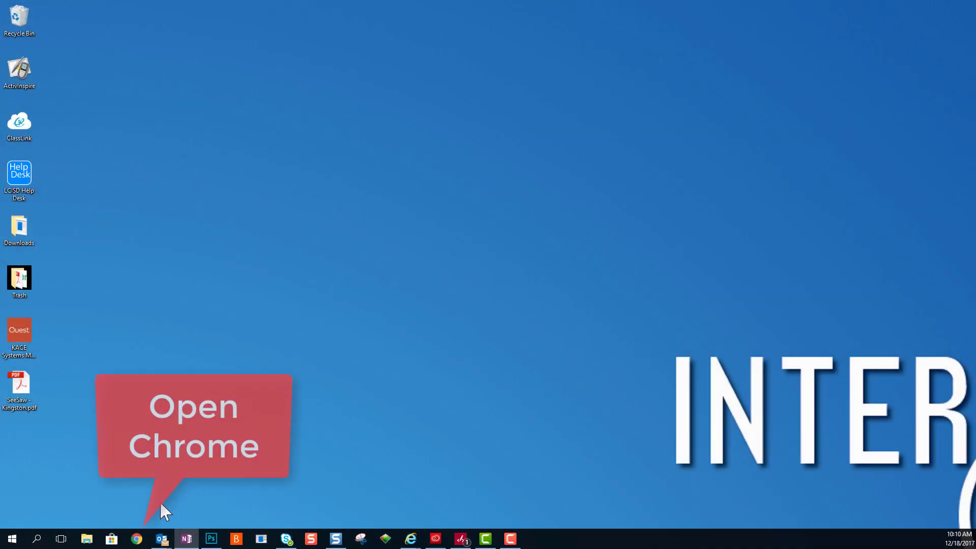
Step: Open the Lamar CISD home page in Chrome and go to the ClassLink launchpad
{"action": "left_click", "coordinate": [136, 539]}
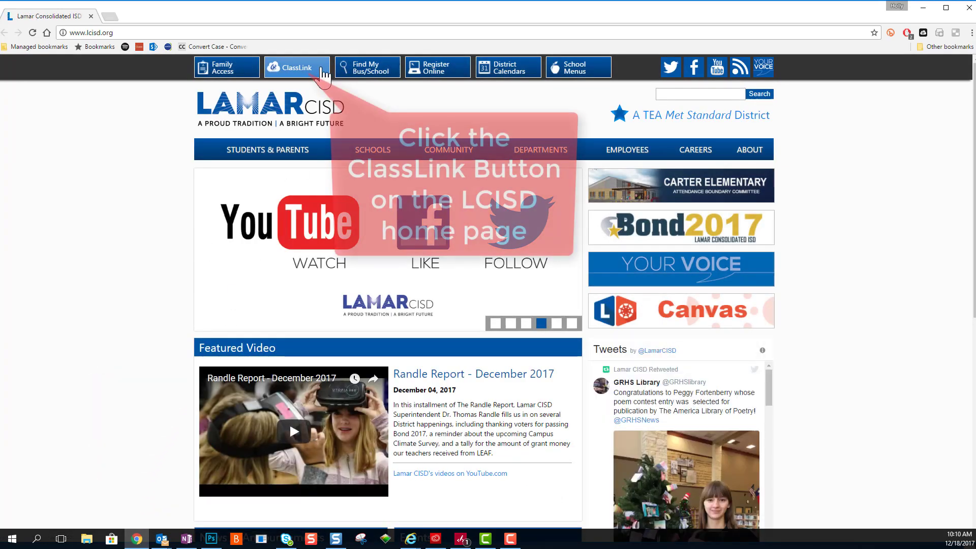
{"action": "left_click", "coordinate": [322, 71]}
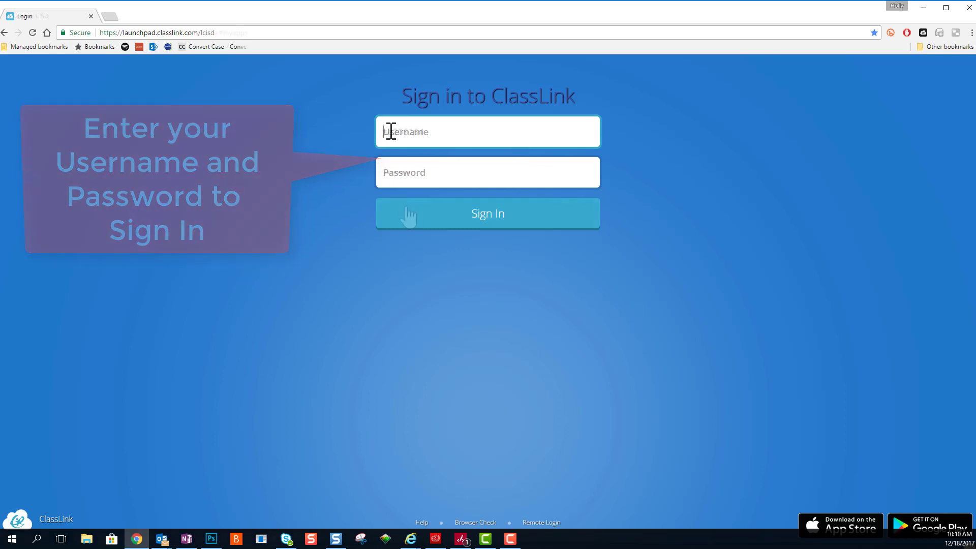
Step: Sign in to ClassLink with the account username and password
{"action": "left_click", "coordinate": [405, 215]}
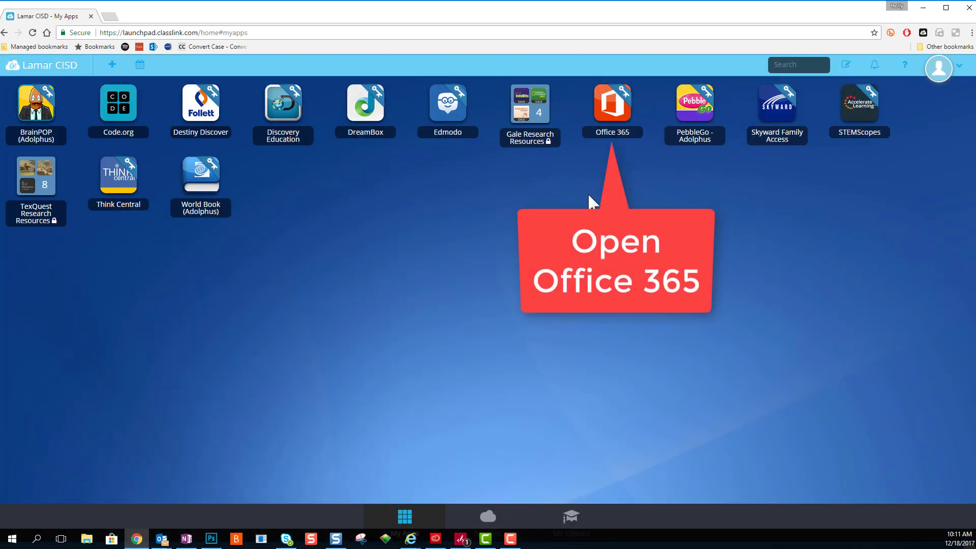
Step: Open Office 365 from the ClassLink dashboard and show the full list of Office apps
{"action": "left_click", "coordinate": [622, 133]}
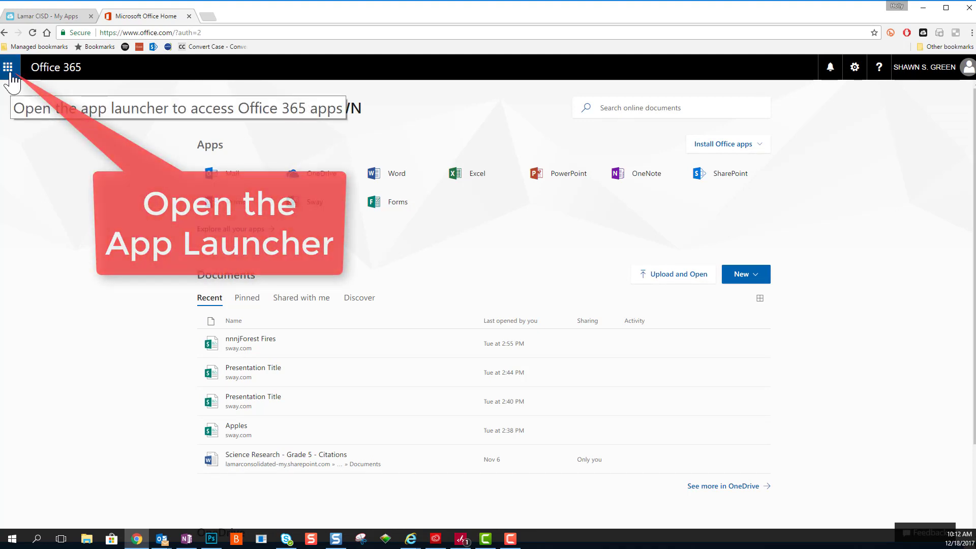
{"action": "left_click", "coordinate": [8, 70]}
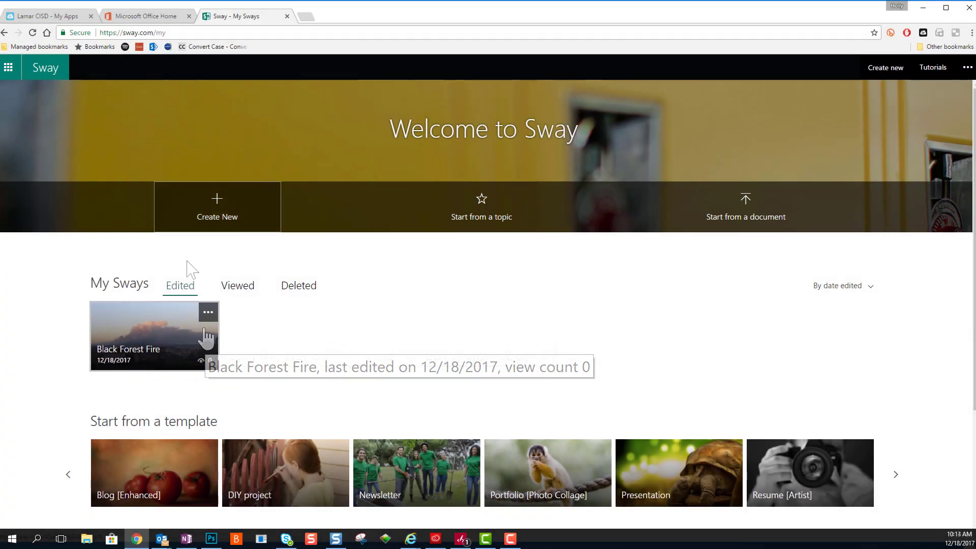
Step: Start a blank Sway and title it 'Box Turtles'
{"action": "left_click", "coordinate": [228, 229]}
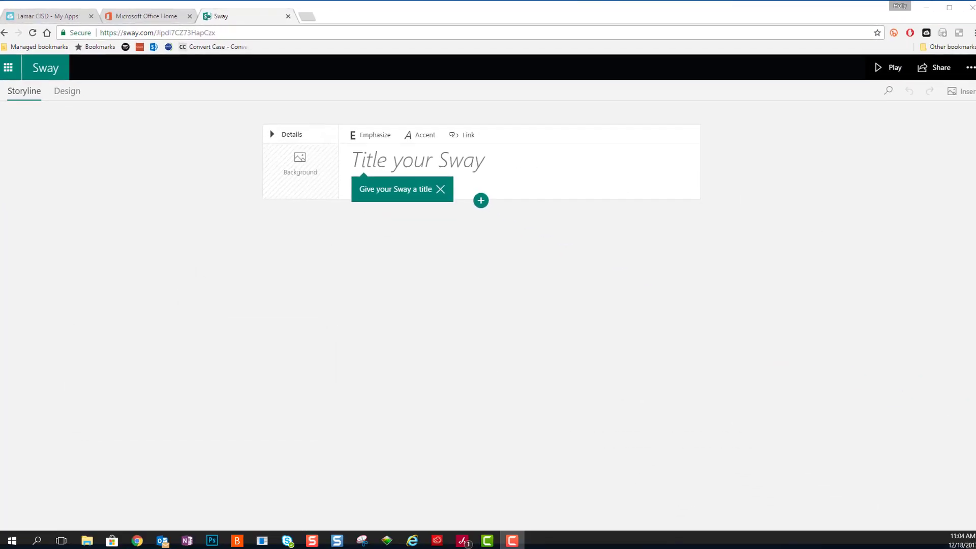
{"action": "left_click", "coordinate": [389, 162]}
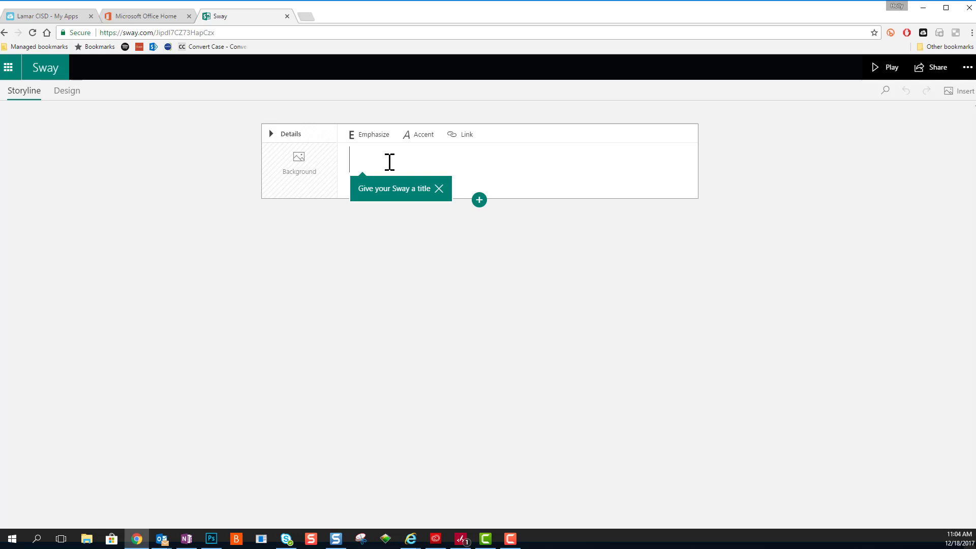
{"action": "type", "text": "Box Turtles"}
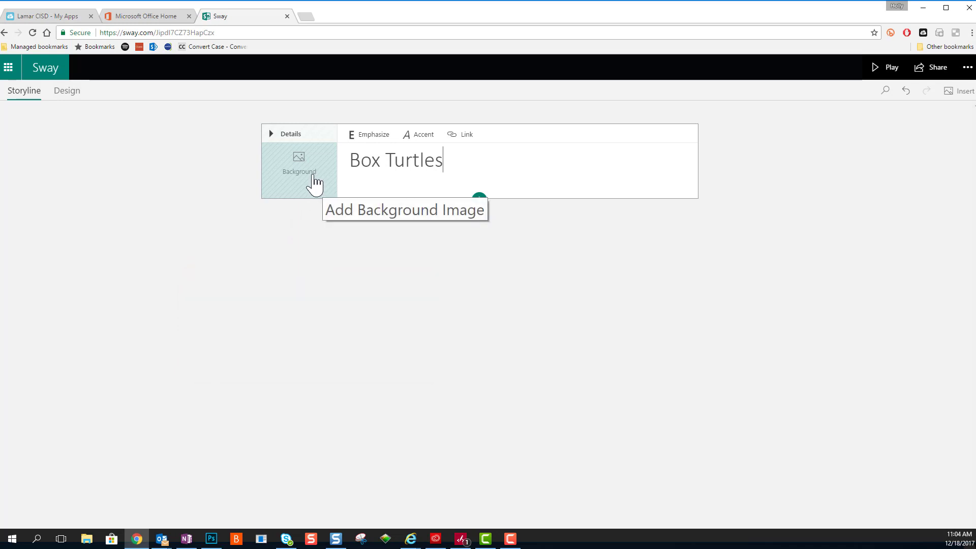
Step: Search images for 'Box Turtles' and add the second photo as the title card background
{"action": "left_click", "coordinate": [315, 182]}
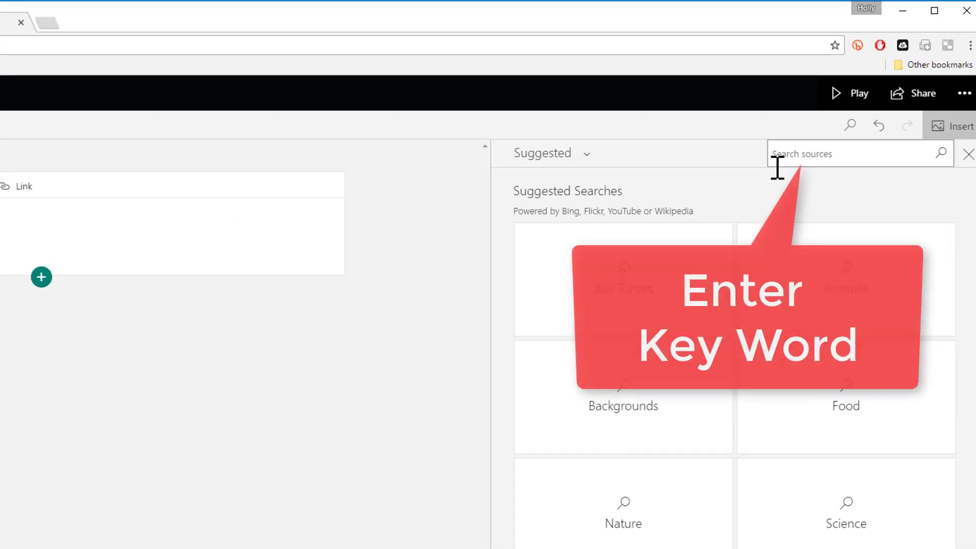
{"action": "left_click", "coordinate": [790, 176]}
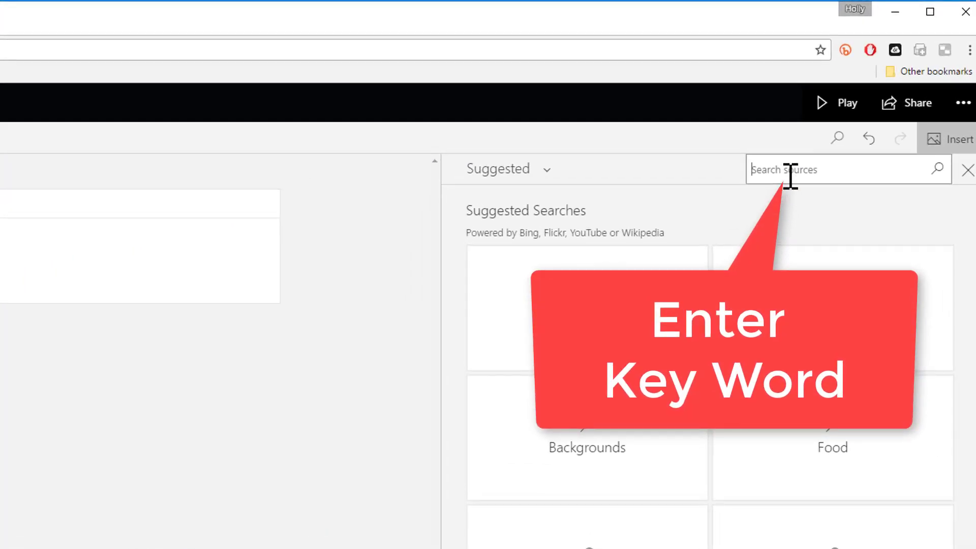
{"action": "type", "text": "Box "}
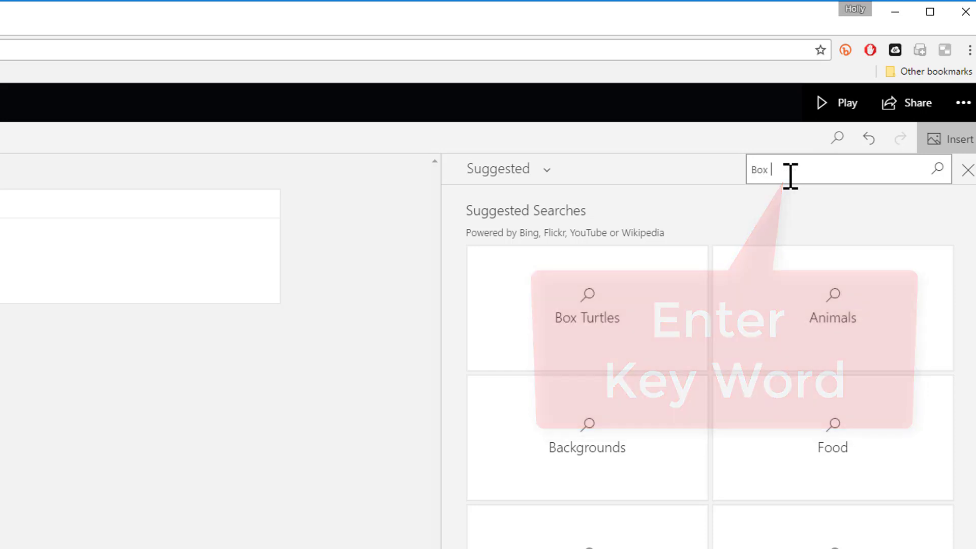
{"action": "type", "text": "Turtles"}
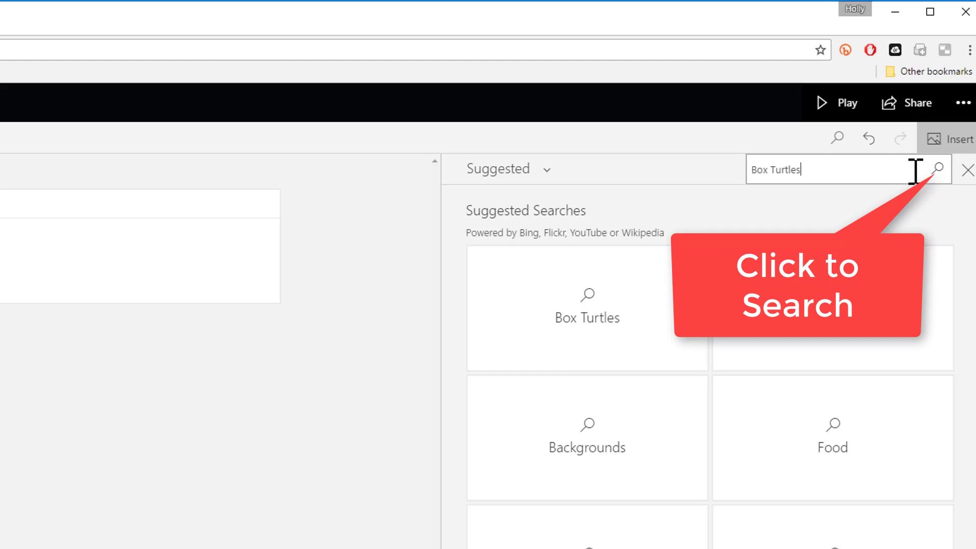
{"action": "left_click", "coordinate": [938, 169]}
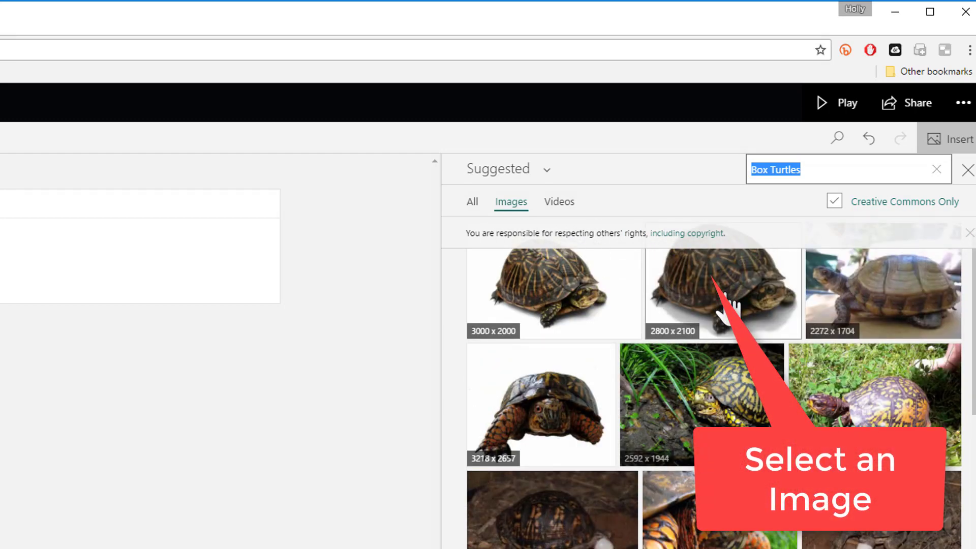
{"action": "left_click", "coordinate": [727, 304]}
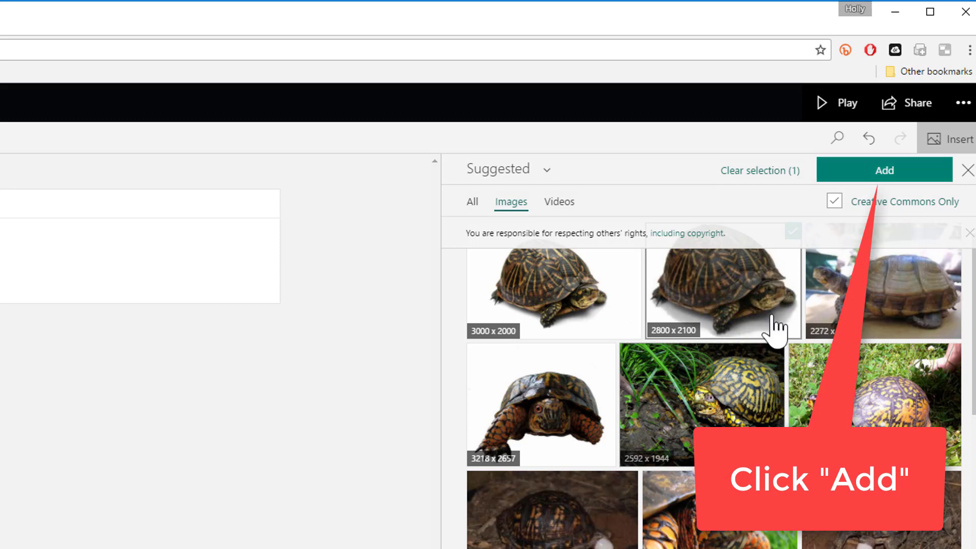
{"action": "left_click", "coordinate": [865, 174]}
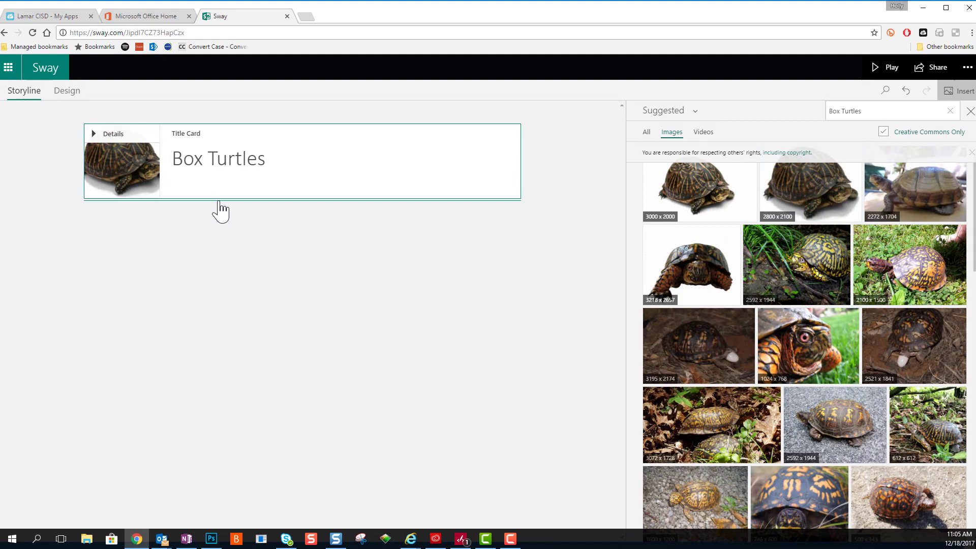
Step: Insert Heading 1 cards Habitat, Nurition and Adaptations below the title card
{"action": "left_click", "coordinate": [234, 188]}
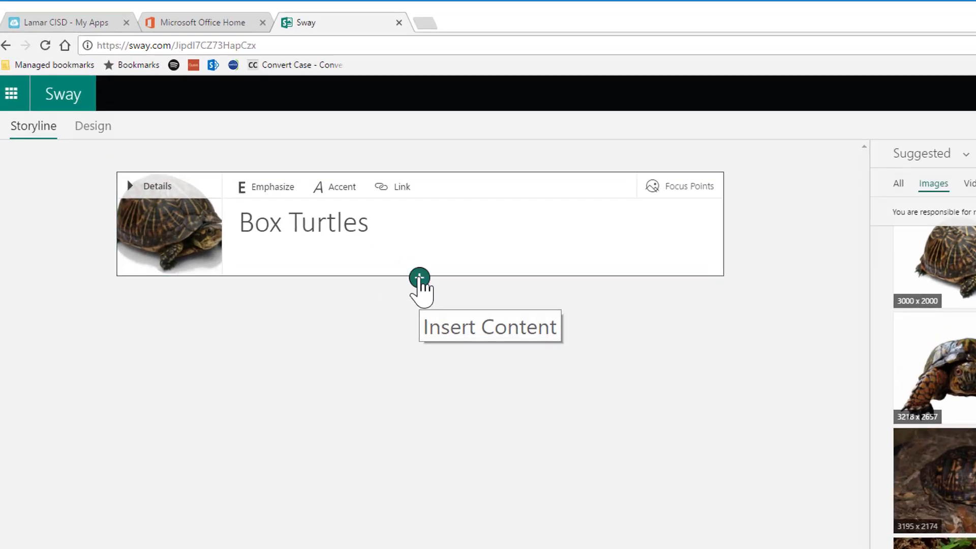
{"action": "left_click", "coordinate": [302, 201]}
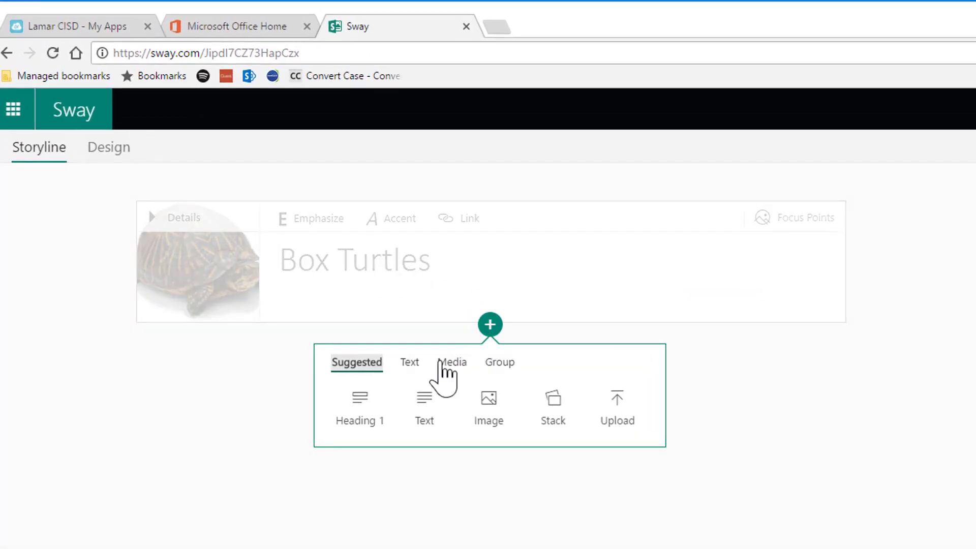
{"action": "left_click", "coordinate": [365, 407]}
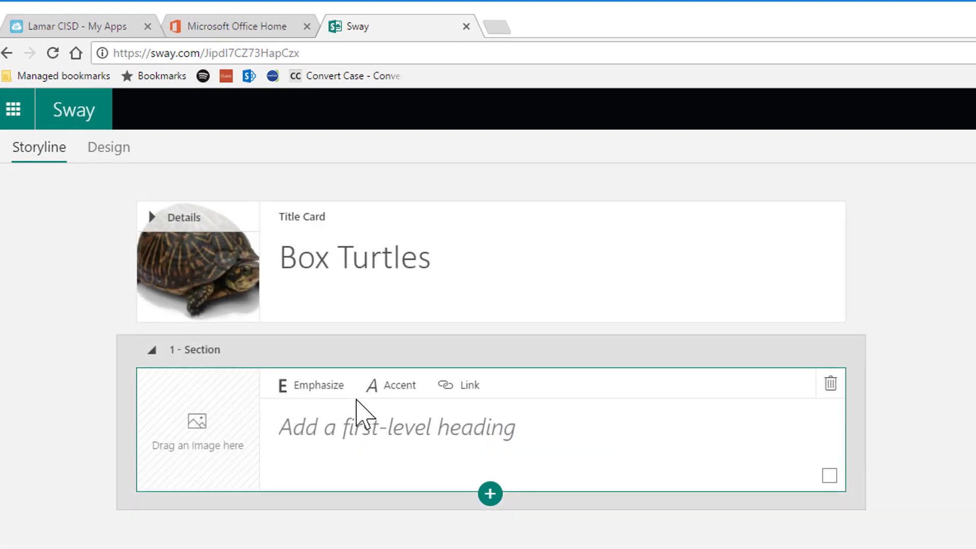
{"action": "left_click", "coordinate": [362, 431]}
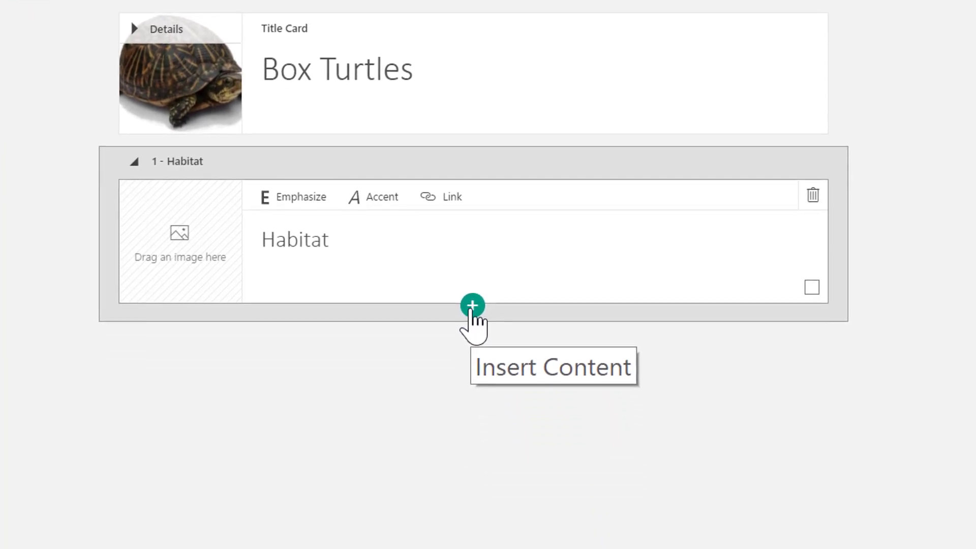
{"action": "left_click", "coordinate": [480, 413]}
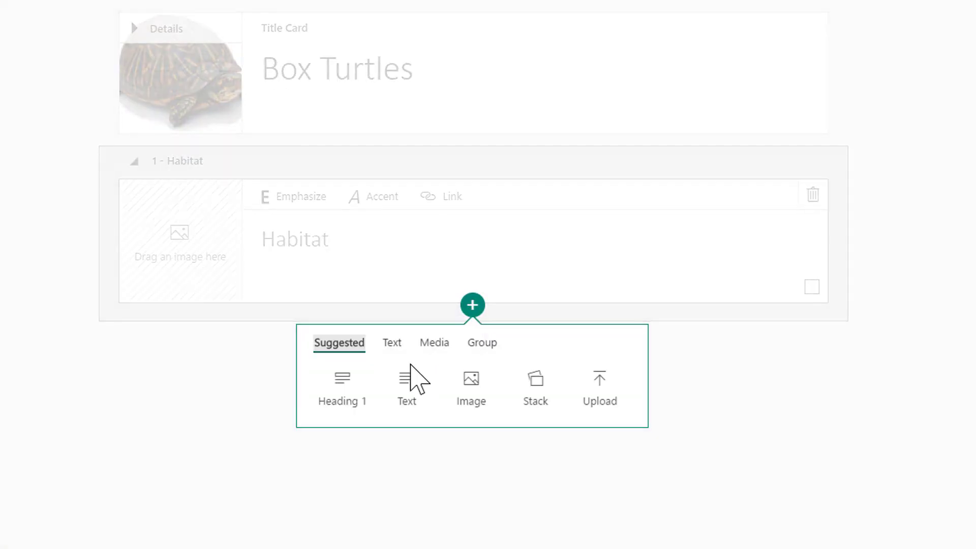
{"action": "left_click", "coordinate": [345, 391]}
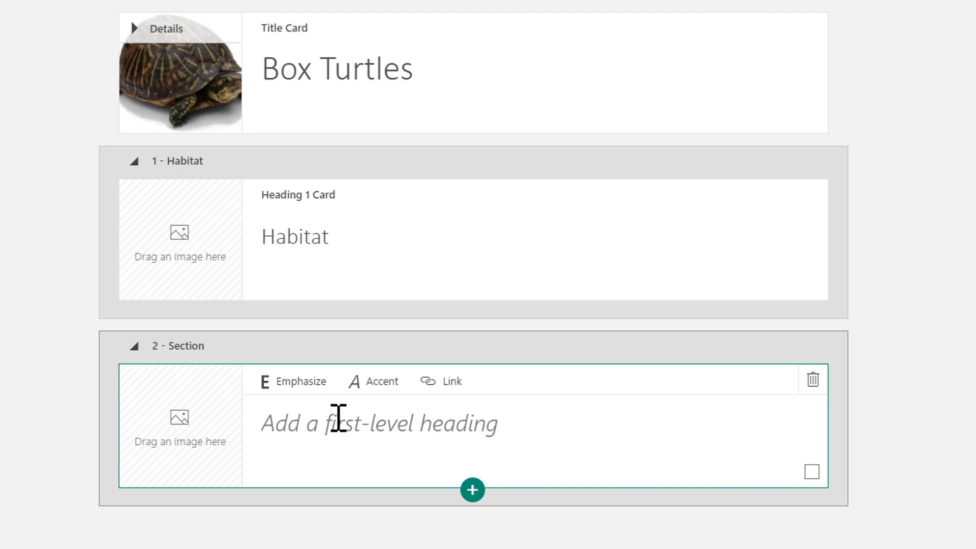
{"action": "left_click", "coordinate": [338, 427]}
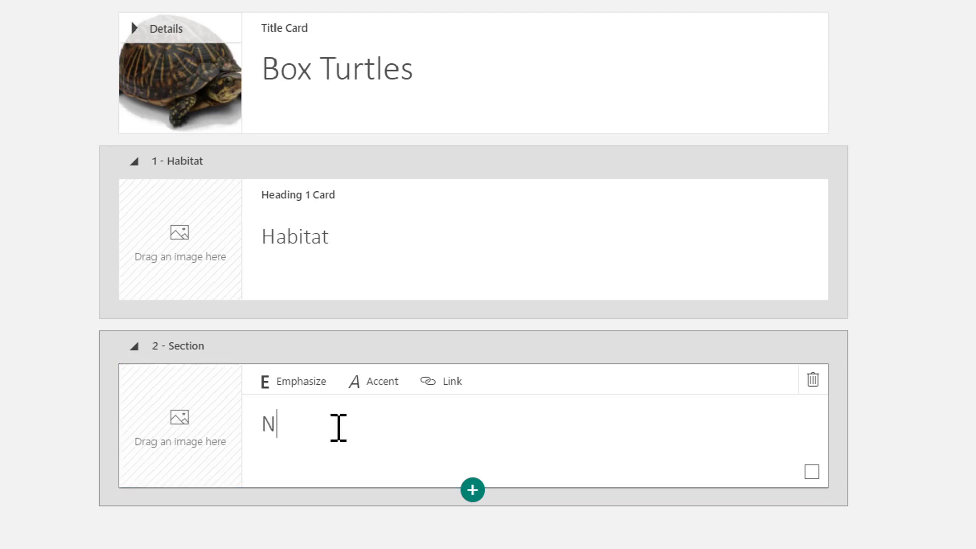
{"action": "type", "text": "Nurition"}
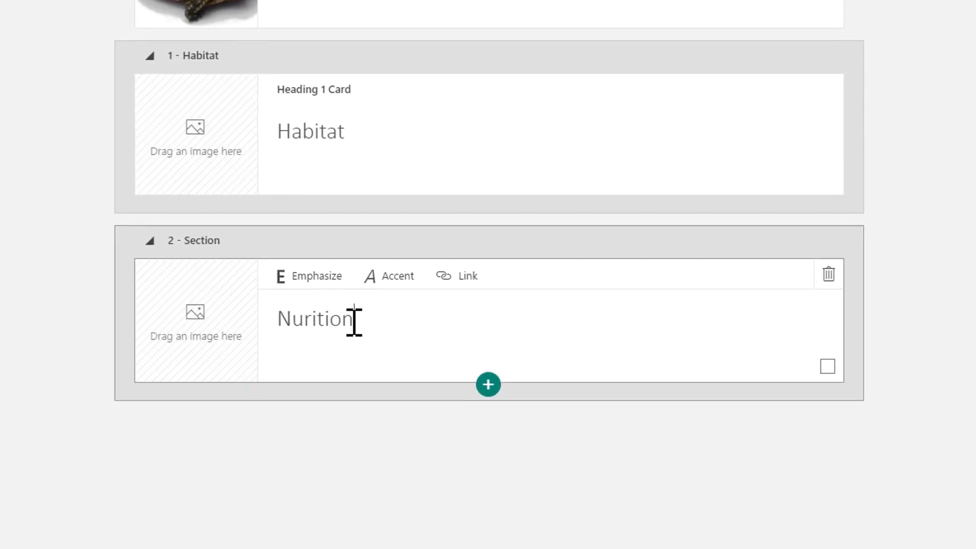
{"action": "left_click", "coordinate": [490, 372]}
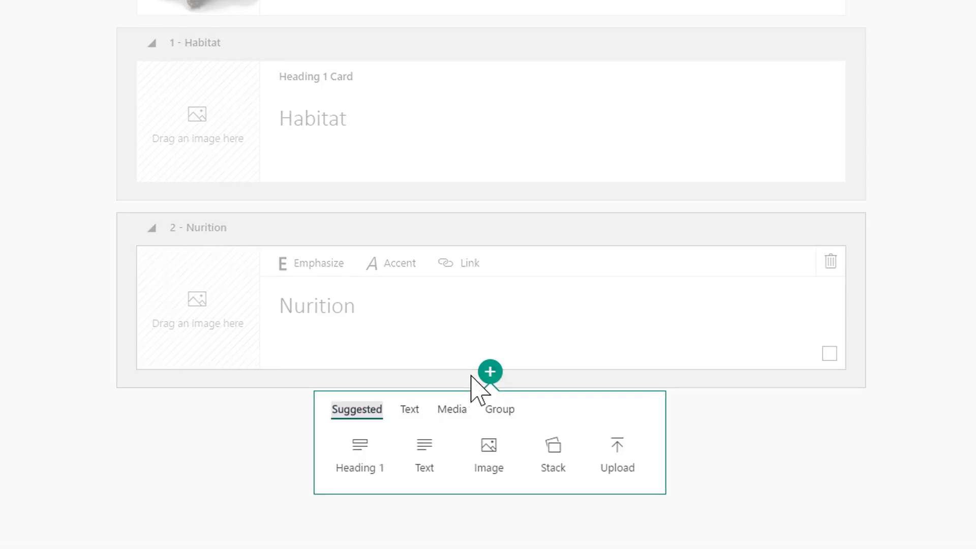
{"action": "left_click", "coordinate": [364, 452]}
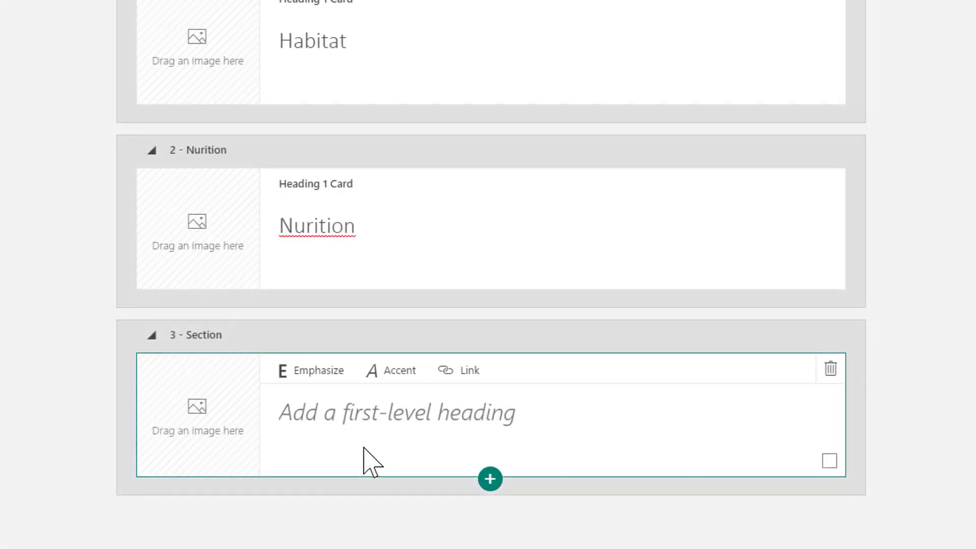
{"action": "left_click", "coordinate": [356, 414]}
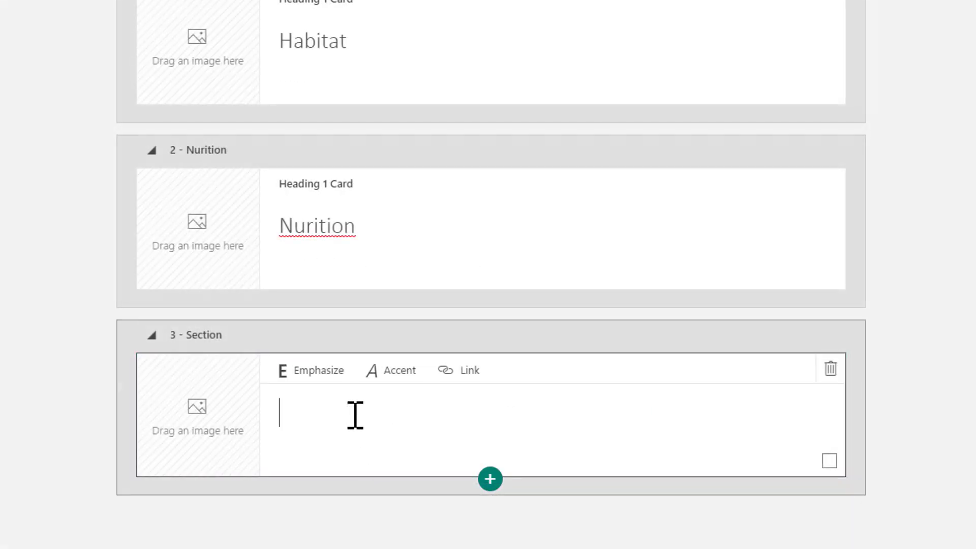
{"action": "type", "text": "Adaptations"}
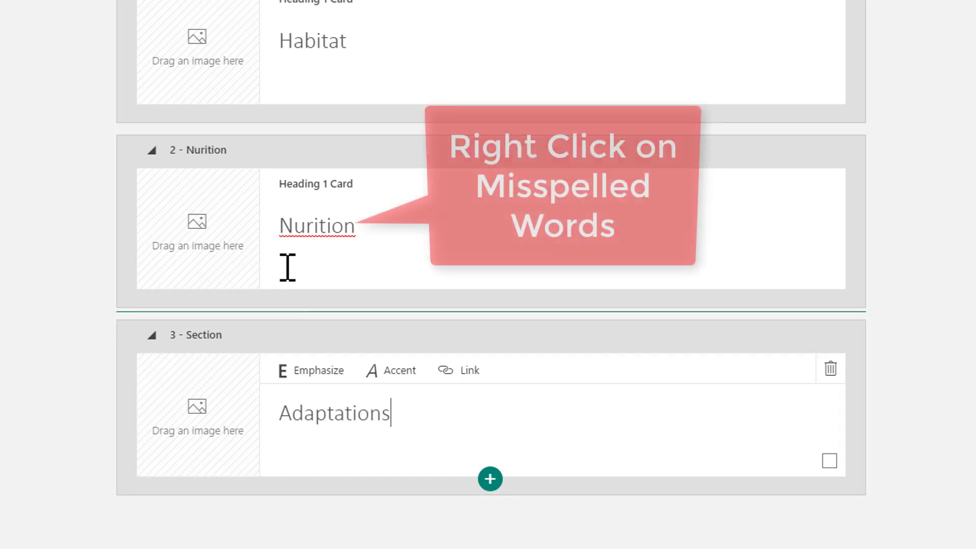
Step: Correct the misspelled 'Nurition' heading to 'Nutrition' from the spelling suggestions
{"action": "left_click", "coordinate": [307, 228]}
{"action": "right_click", "coordinate": [311, 230]}
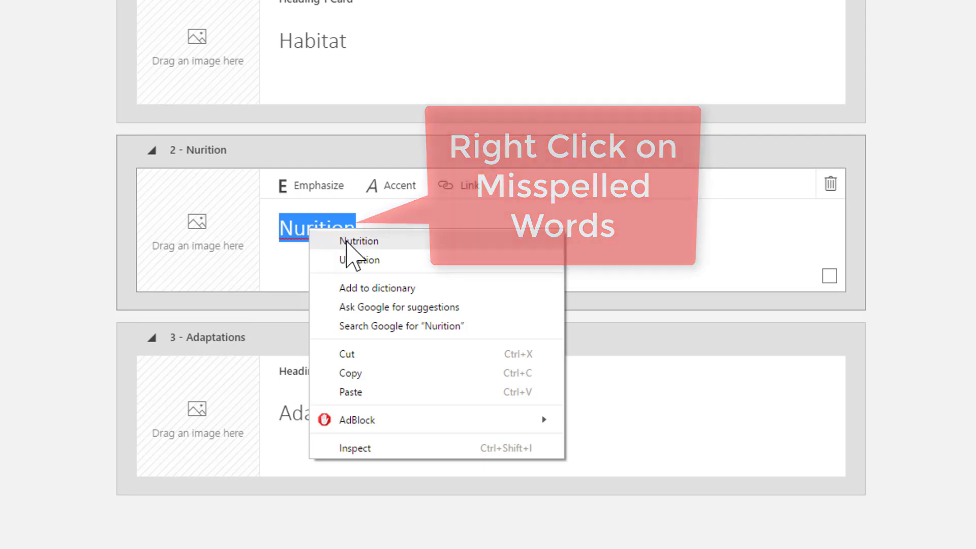
{"action": "left_click", "coordinate": [369, 241]}
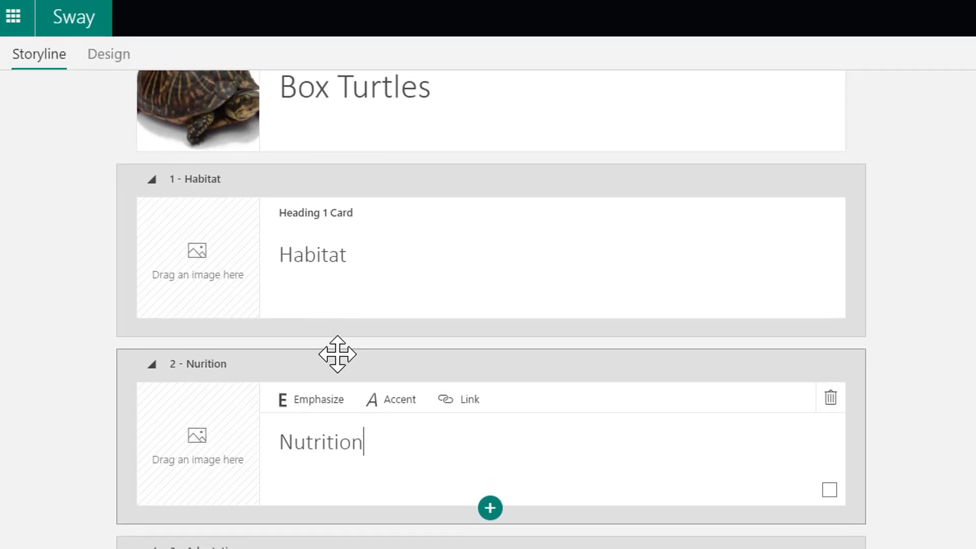
Step: Search images for 'pond' and drop the first photo into the Habitat card's image slot
{"action": "left_click", "coordinate": [222, 279]}
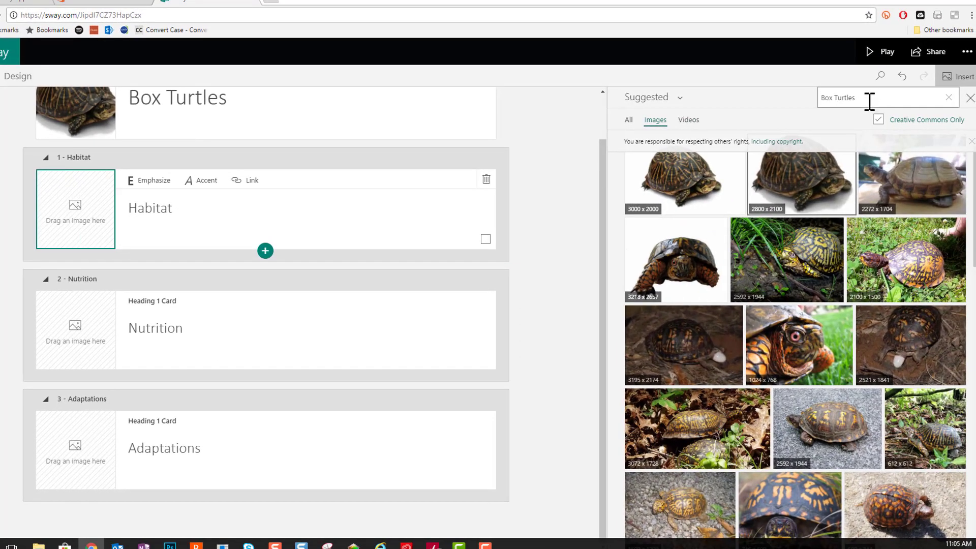
{"action": "left_click", "coordinate": [871, 96]}
{"action": "type", "text": "pond"}
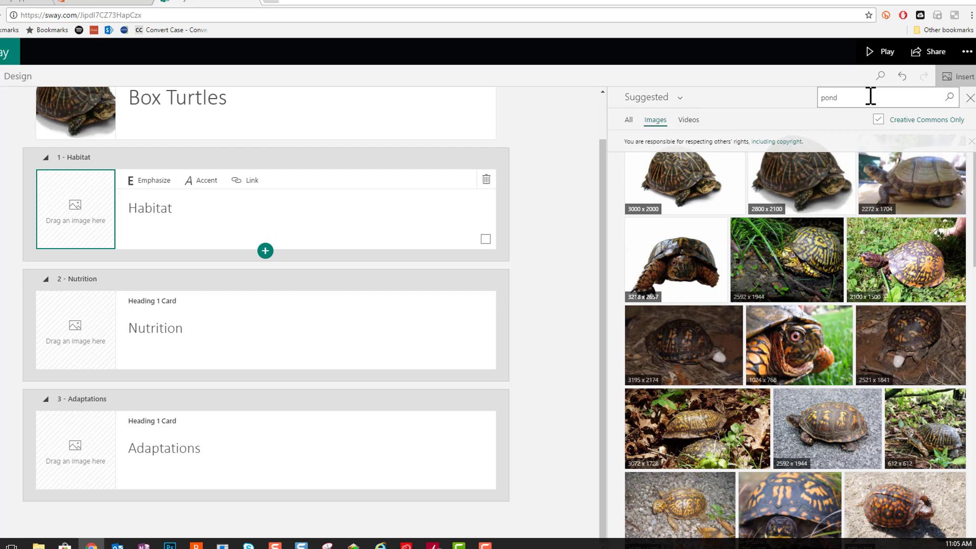
{"action": "left_click", "coordinate": [949, 97]}
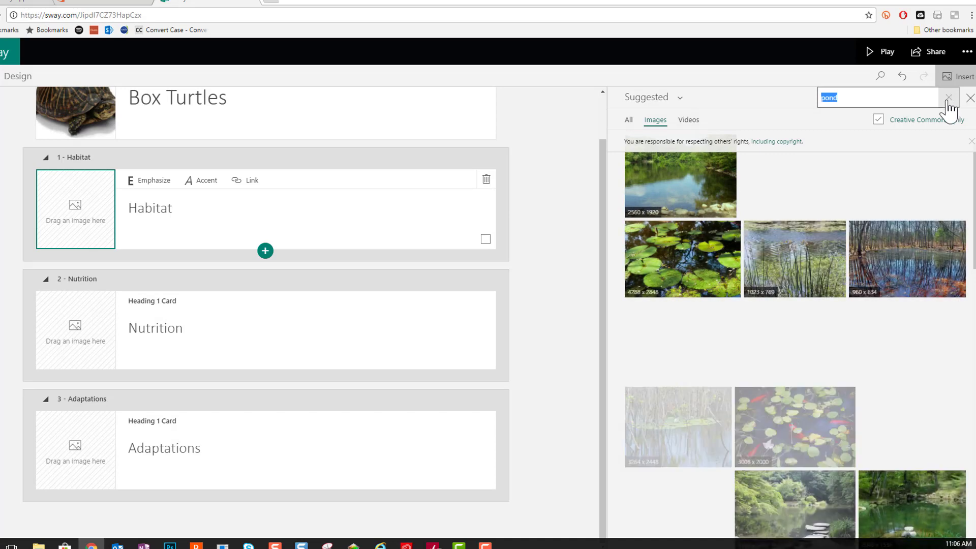
{"action": "left_click", "coordinate": [686, 198]}
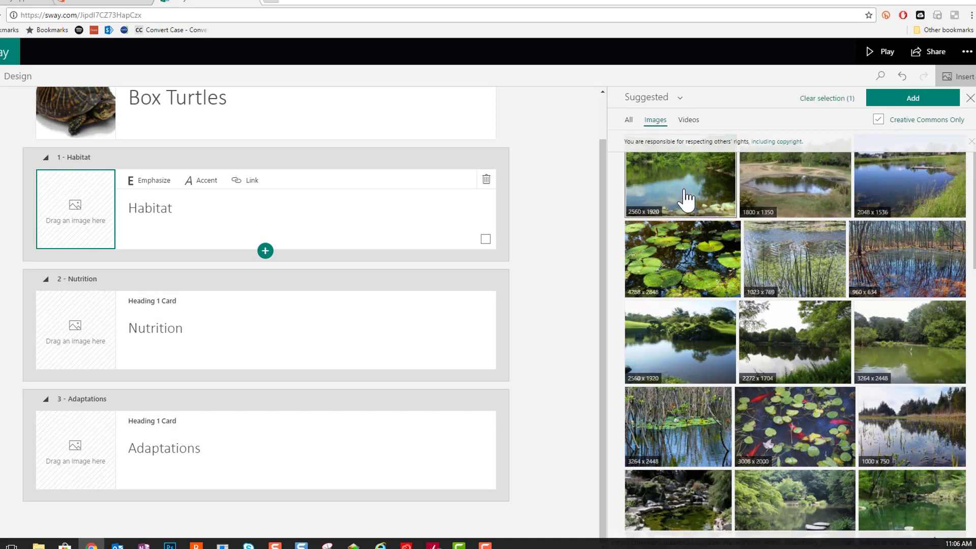
{"action": "left_click_drag", "start_coordinate": [689, 199], "coordinate": [89, 222]}
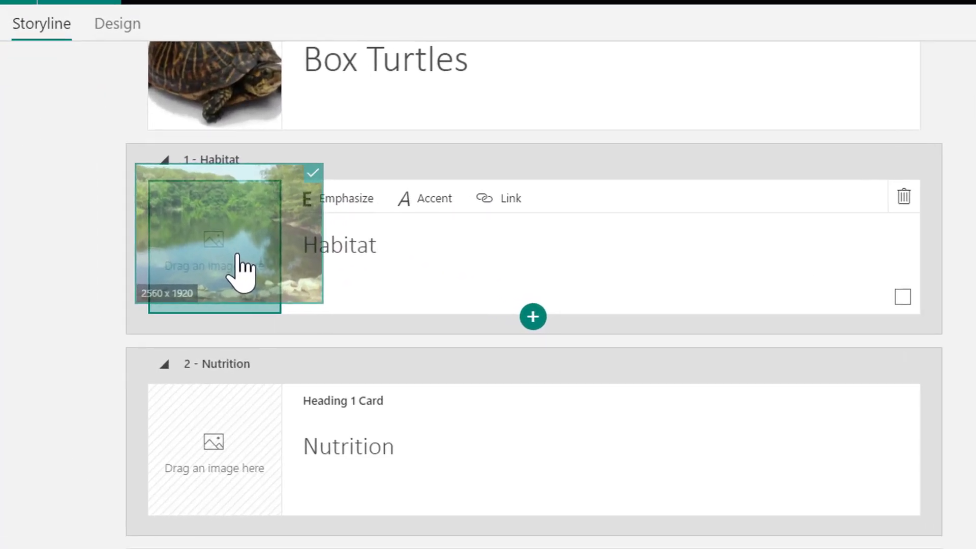
{"action": "left_click_drag", "start_coordinate": [238, 257], "coordinate": [239, 256]}
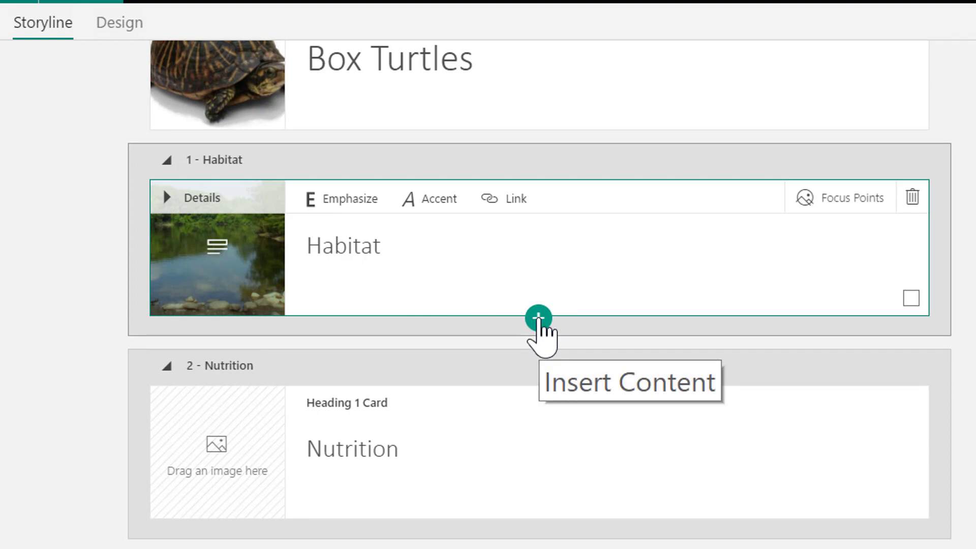
Step: Insert a text card below Habitat for the sentence 'Box turtles live near ponds.'
{"action": "left_click", "coordinate": [539, 324]}
{"action": "left_click", "coordinate": [466, 412]}
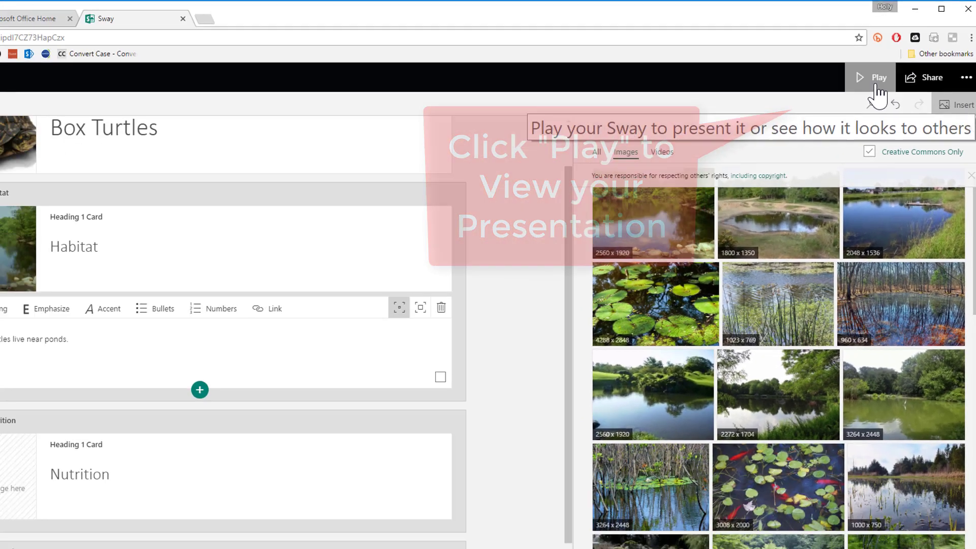
{"action": "left_click", "coordinate": [835, 122]}
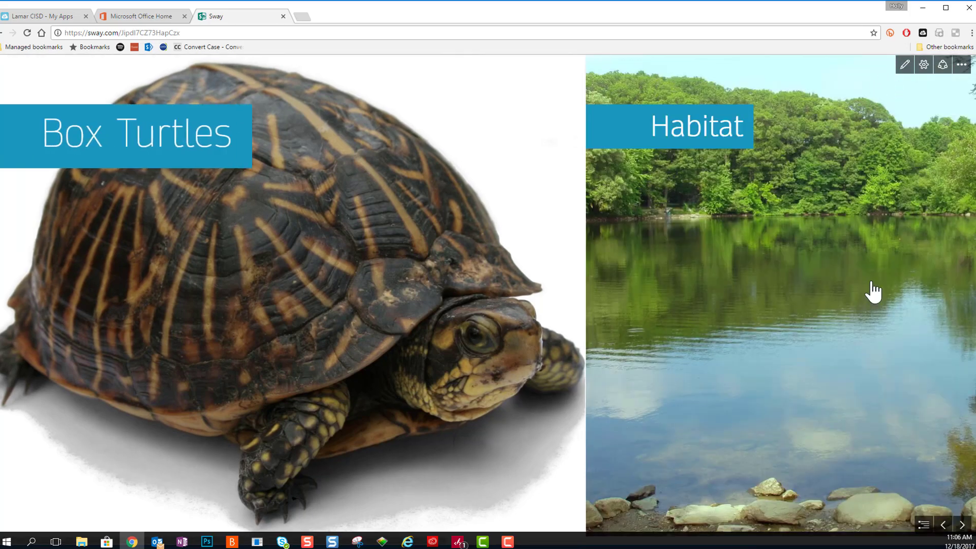
{"action": "left_click", "coordinate": [961, 526]}
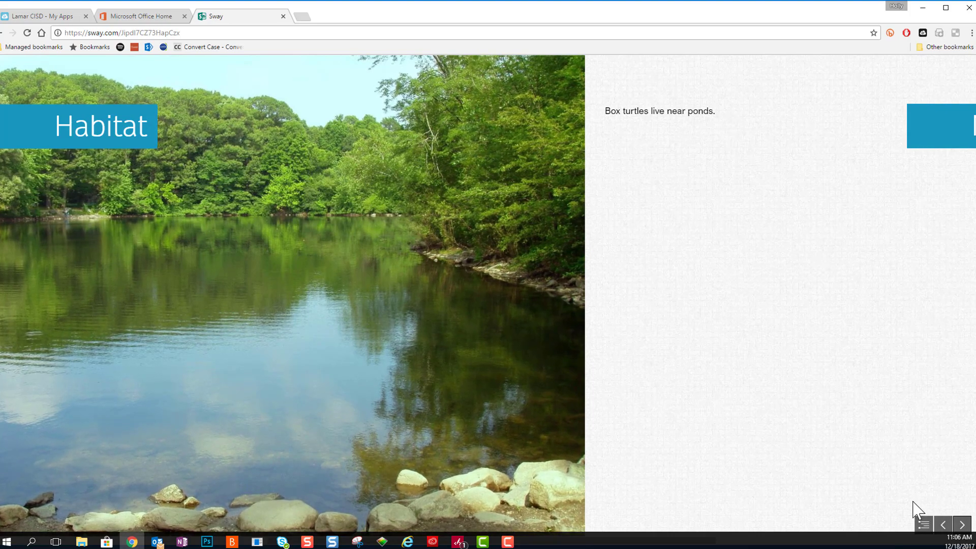
{"action": "left_click", "coordinate": [961, 524]}
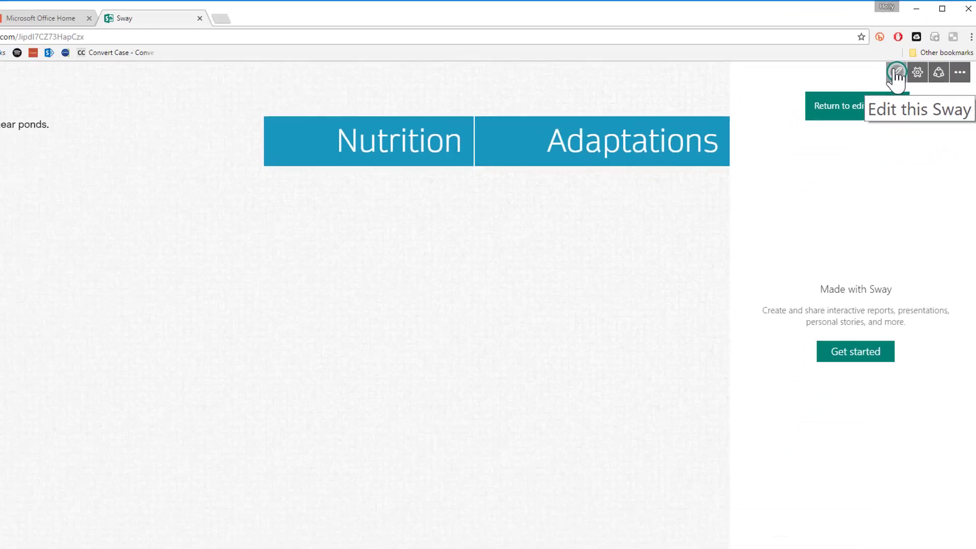
Step: Turn off the italic accent on 'Box turtles live near ponds.'
{"action": "left_click", "coordinate": [804, 155]}
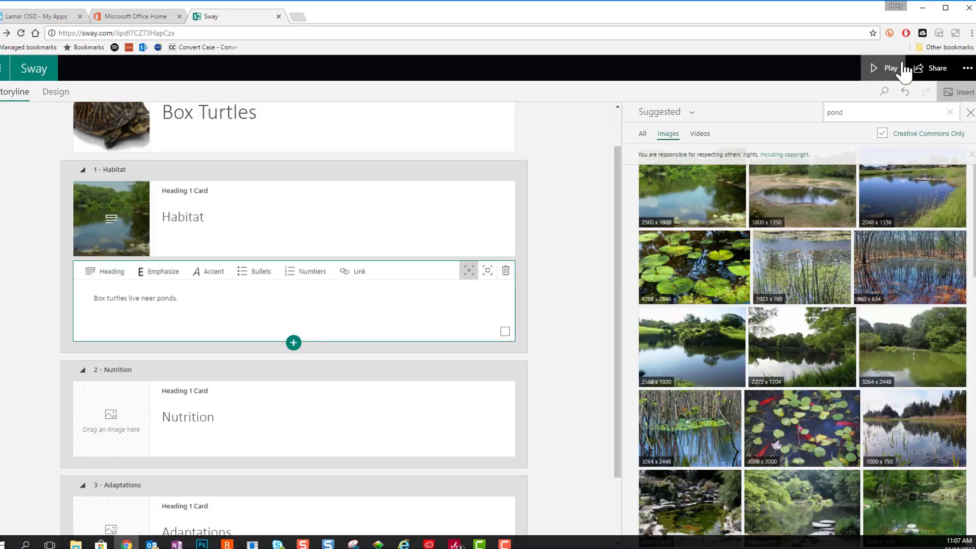
{"action": "left_click_drag", "start_coordinate": [214, 300], "coordinate": [71, 300]}
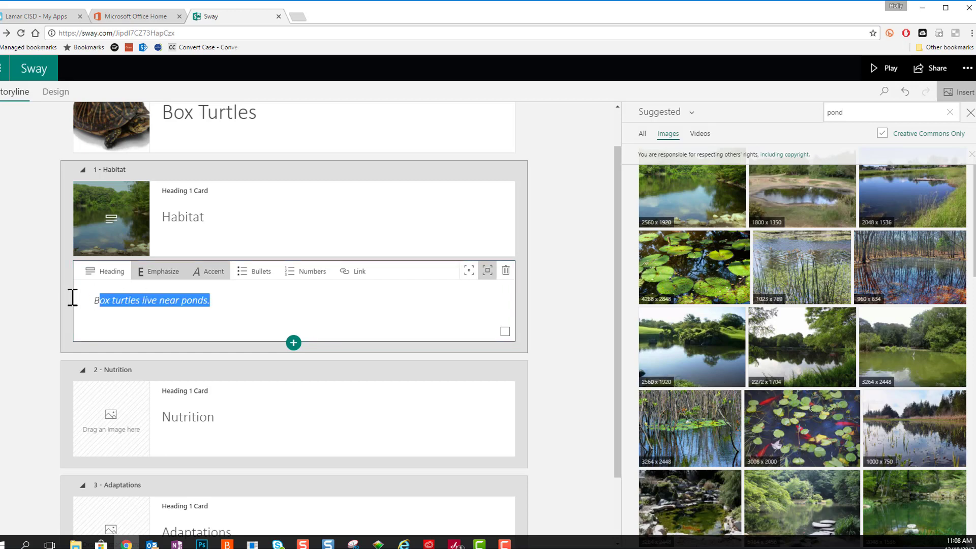
{"action": "left_click", "coordinate": [213, 274]}
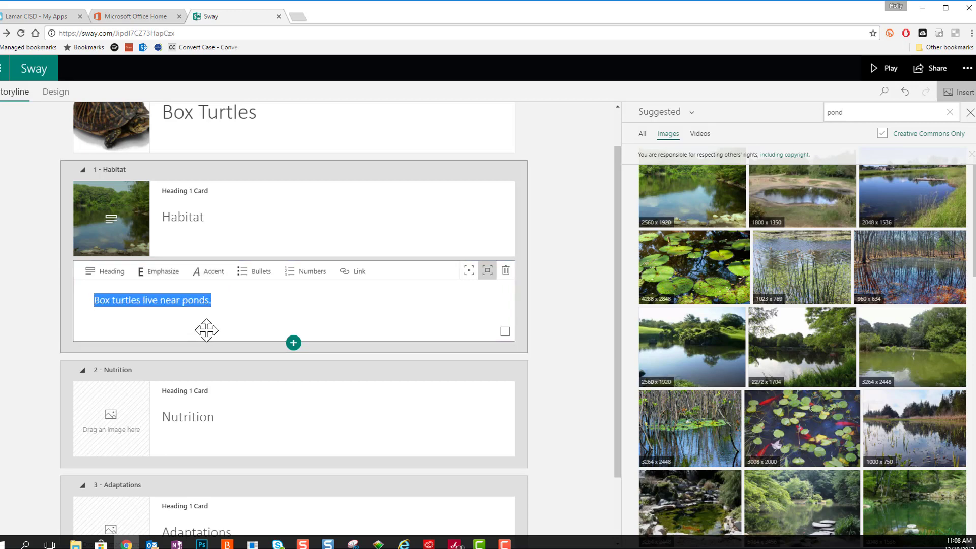
Step: Drag the Habitat section below Nutrition in the storyline
{"action": "scroll", "coordinate": [224, 349], "scroll_direction": "down", "scroll_amount": 1}
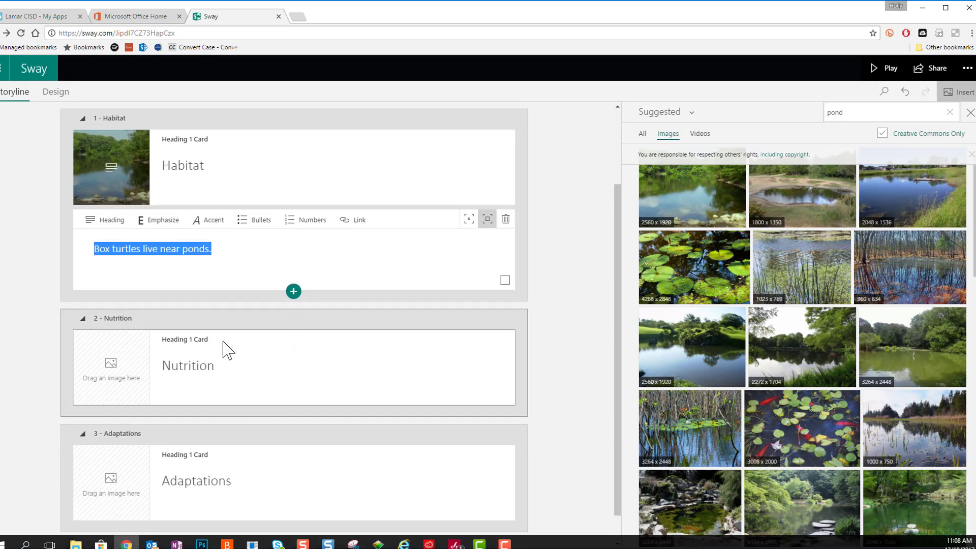
{"action": "scroll", "coordinate": [224, 336], "scroll_direction": "up", "scroll_amount": 1}
{"action": "left_click_drag", "start_coordinate": [233, 183], "coordinate": [224, 355]}
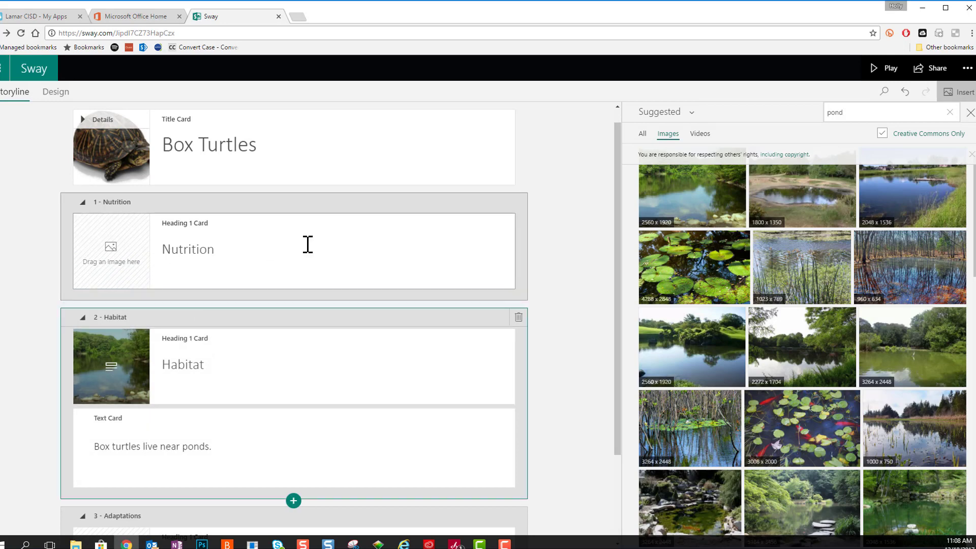
Step: Put a 'leafy vegetables' search photo on Nutrition and add a text card beneath it
{"action": "left_click", "coordinate": [876, 114]}
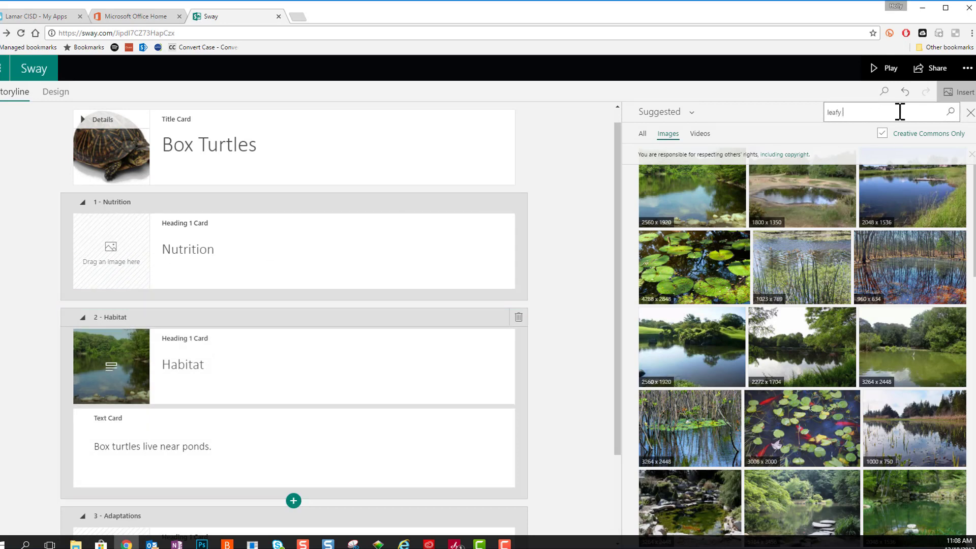
{"action": "left_click", "coordinate": [953, 113]}
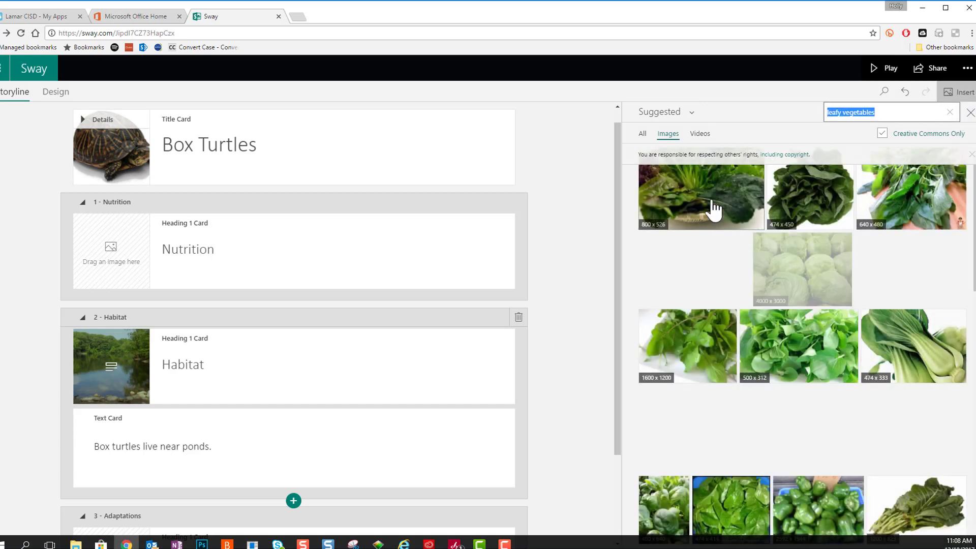
{"action": "left_click_drag", "start_coordinate": [715, 208], "coordinate": [122, 264]}
{"action": "left_click", "coordinate": [294, 292]}
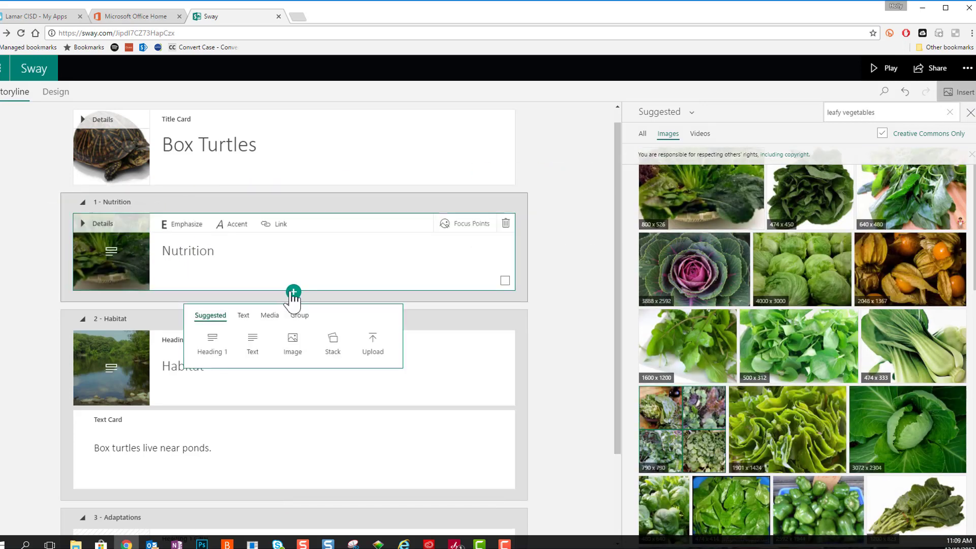
{"action": "left_click", "coordinate": [255, 348]}
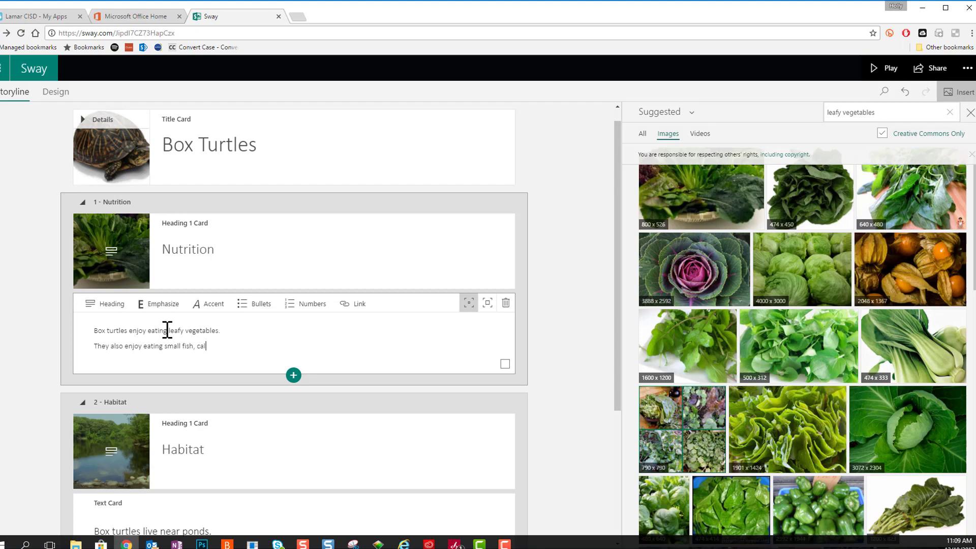
Step: Search images for 'tiny fish' and add the minnow photo below the Nutrition text
{"action": "triple_click", "coordinate": [882, 113]}
{"action": "type", "text": "tiny fish"}
{"action": "key", "text": "Return"}
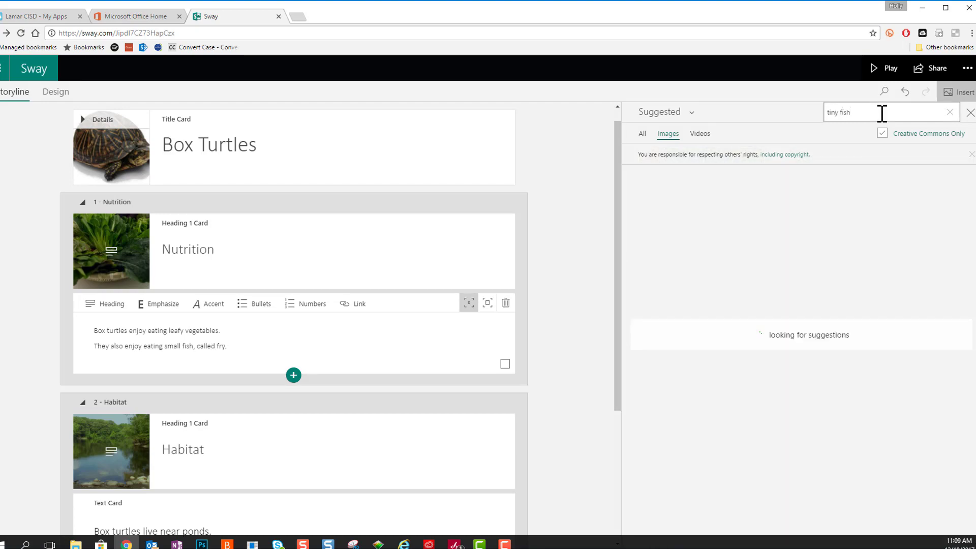
{"action": "left_click_drag", "start_coordinate": [788, 254], "coordinate": [254, 387]}
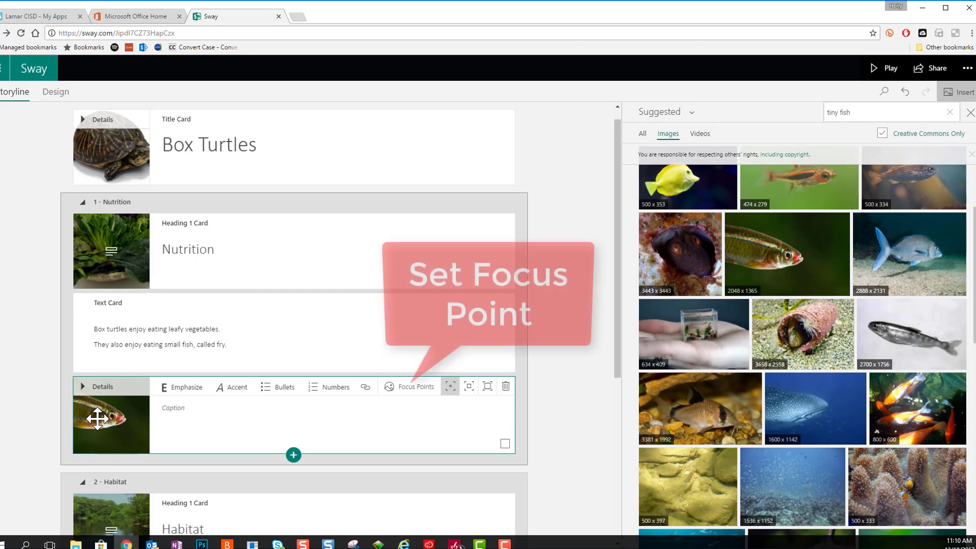
Step: Set focus points along the fish's body to its head on the minnow photo
{"action": "left_click", "coordinate": [413, 388]}
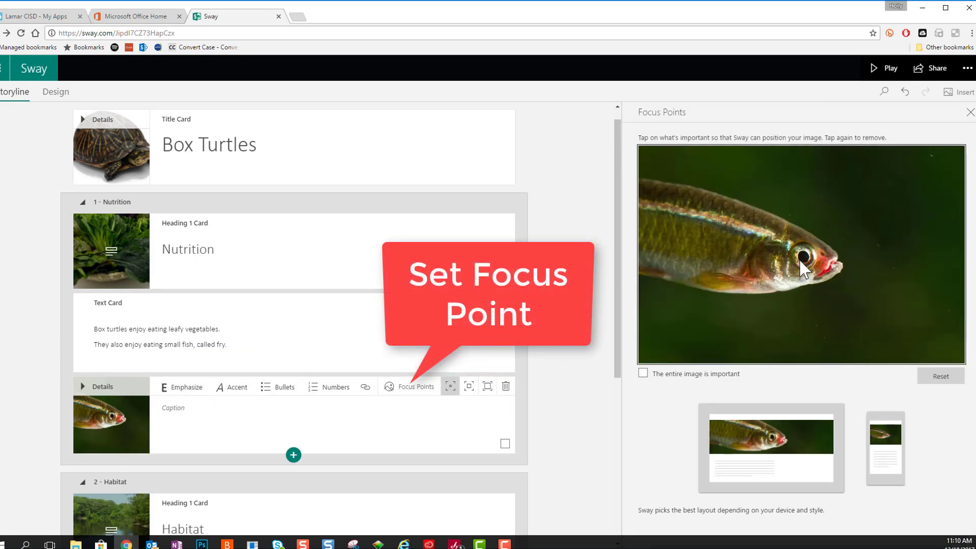
{"action": "left_click", "coordinate": [712, 243]}
{"action": "left_click", "coordinate": [713, 243]}
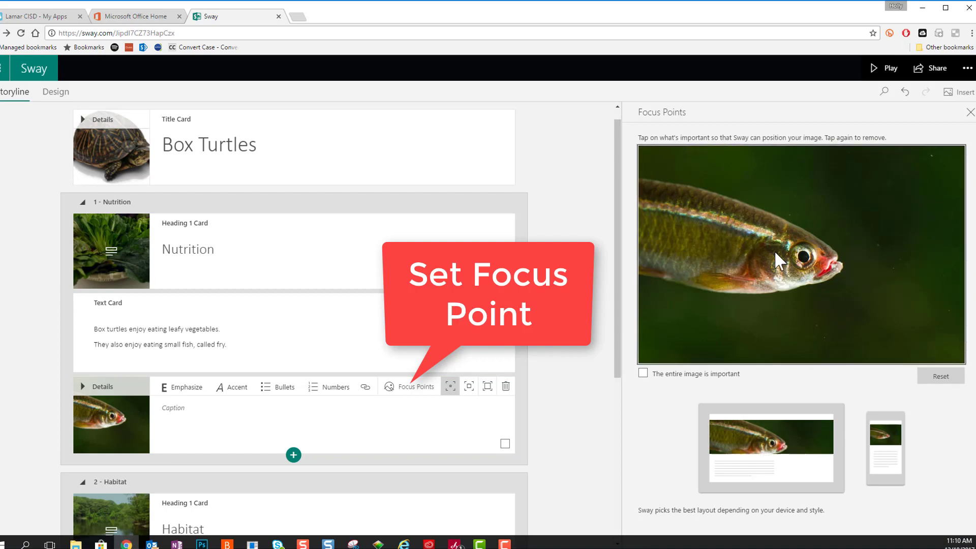
{"action": "left_click", "coordinate": [725, 244]}
{"action": "left_click", "coordinate": [755, 250]}
{"action": "left_click", "coordinate": [788, 259]}
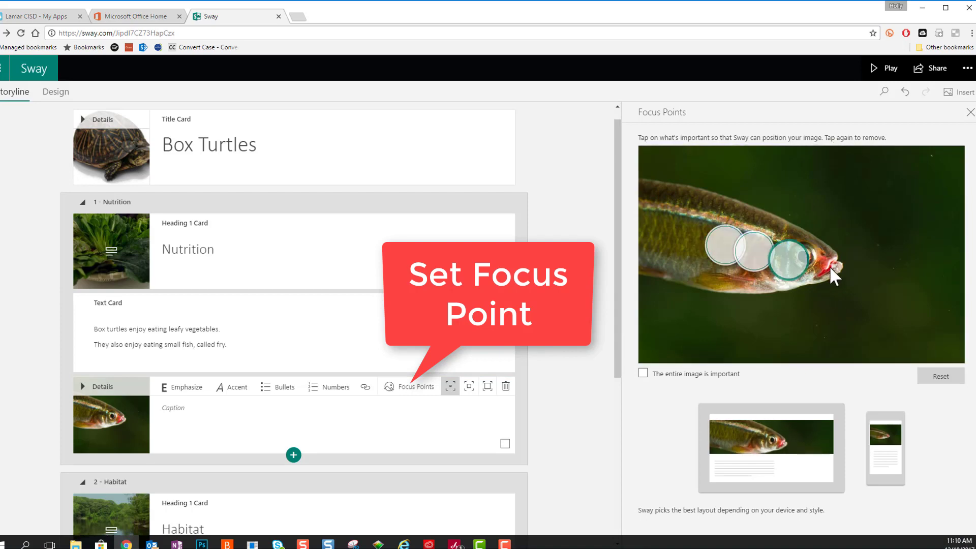
{"action": "left_click", "coordinate": [831, 267]}
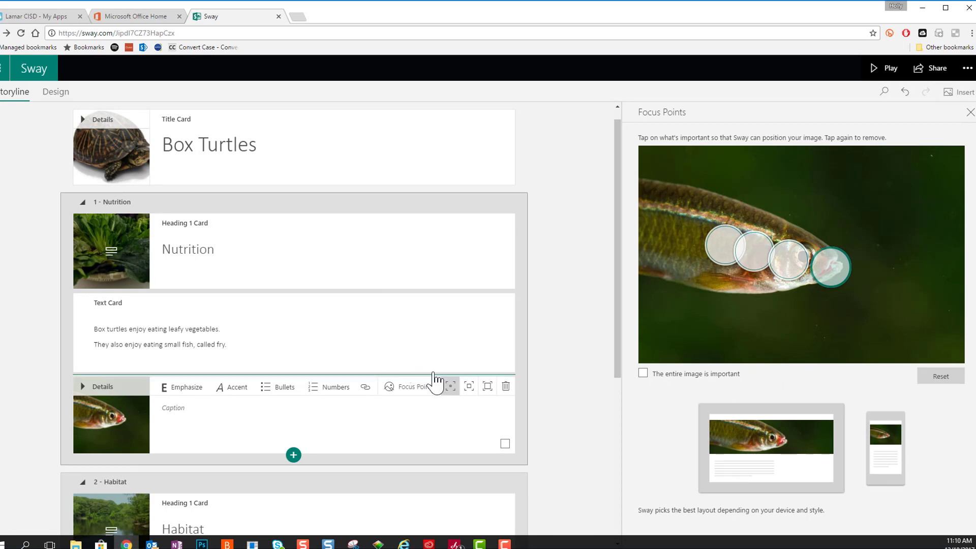
Step: Add two focus points on the turtle in the Box Turtles title image
{"action": "left_click", "coordinate": [122, 146]}
{"action": "left_click", "coordinate": [658, 120]}
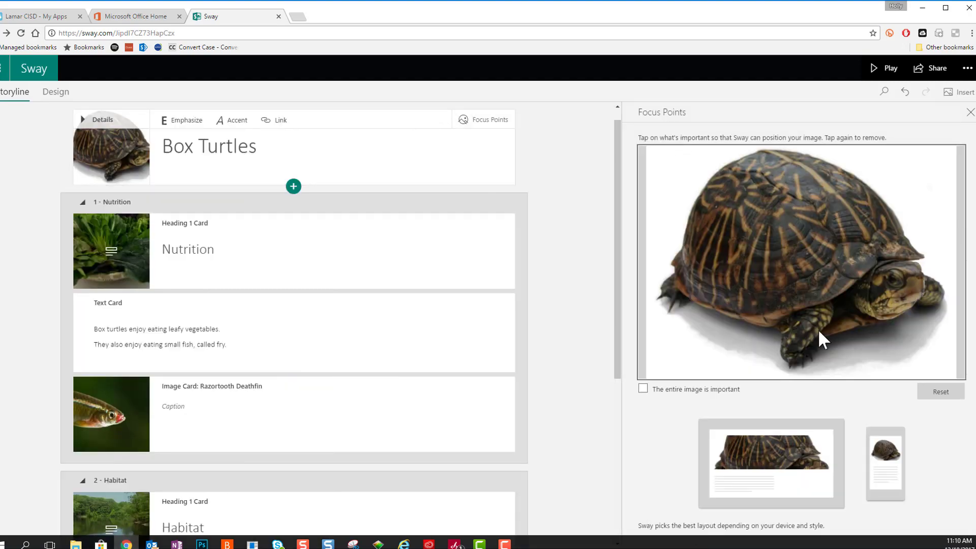
{"action": "left_click", "coordinate": [910, 288]}
{"action": "left_click", "coordinate": [873, 287]}
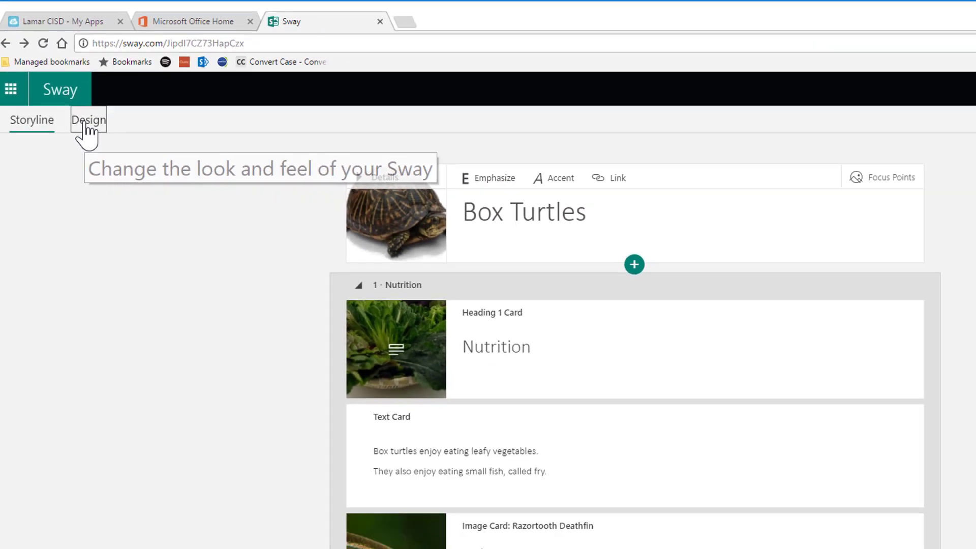
Step: In Design, try the red style, then apply the black style
{"action": "left_click", "coordinate": [130, 189]}
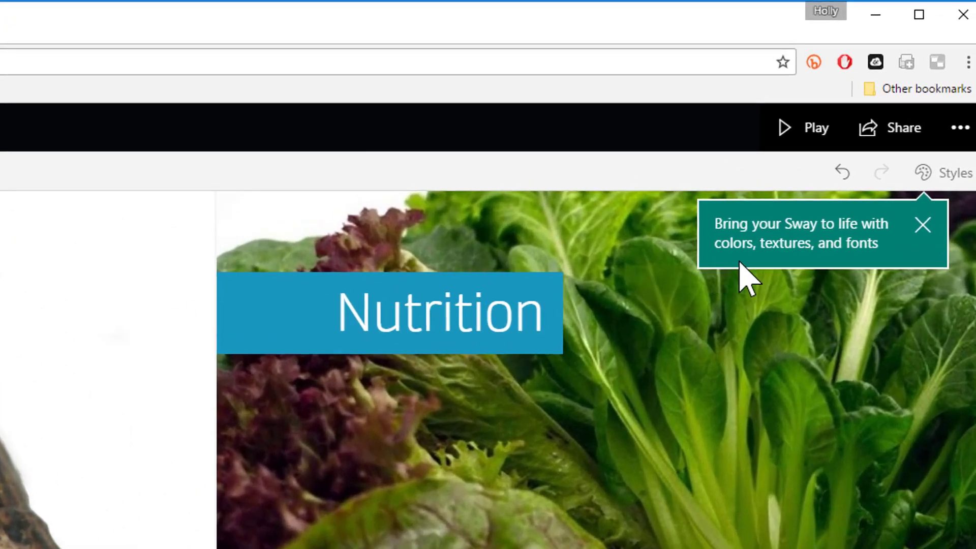
{"action": "left_click", "coordinate": [922, 226]}
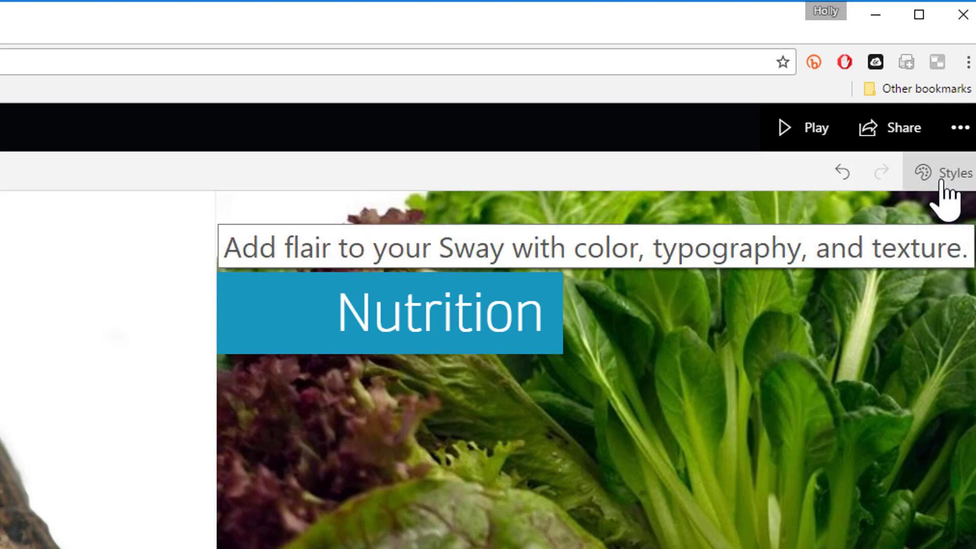
{"action": "left_click", "coordinate": [942, 184]}
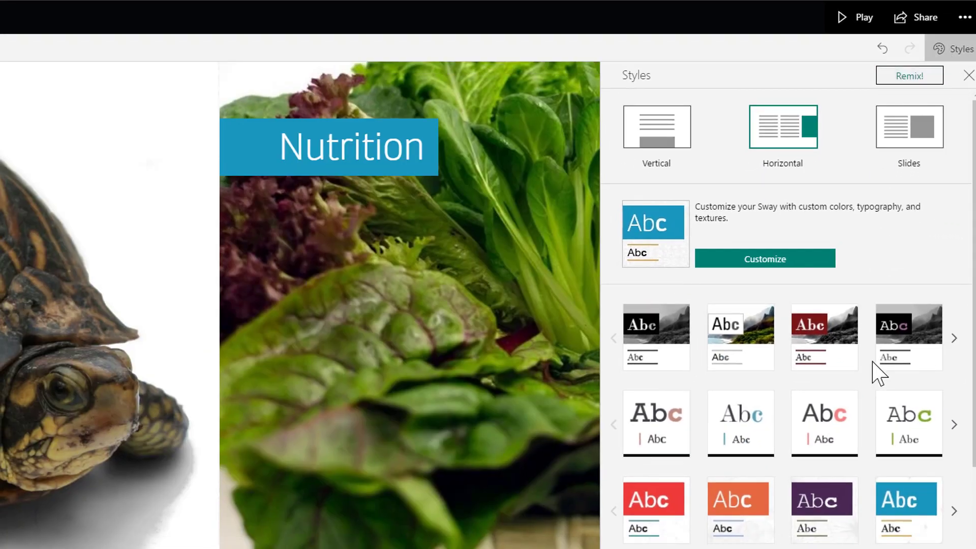
{"action": "scroll", "coordinate": [823, 418], "scroll_direction": "down", "scroll_amount": 5}
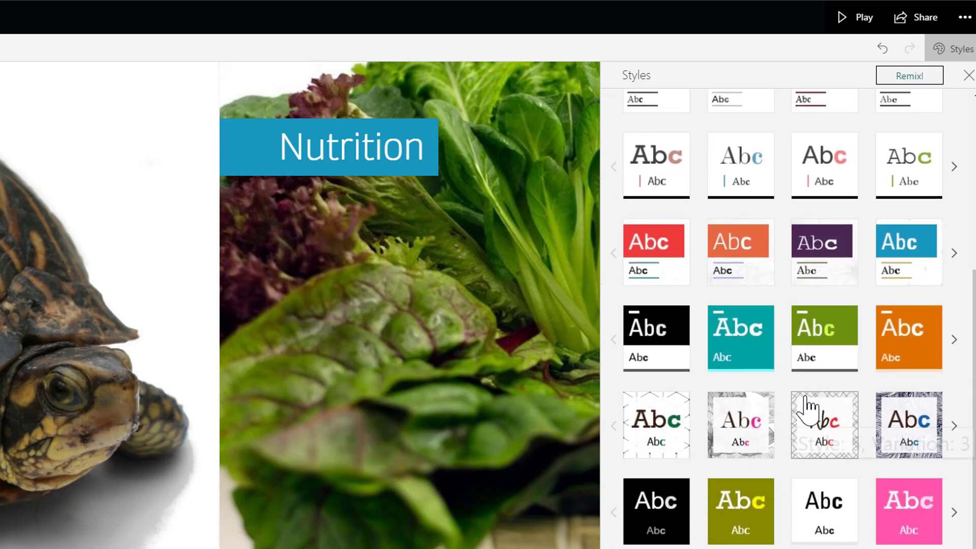
{"action": "left_click", "coordinate": [642, 247]}
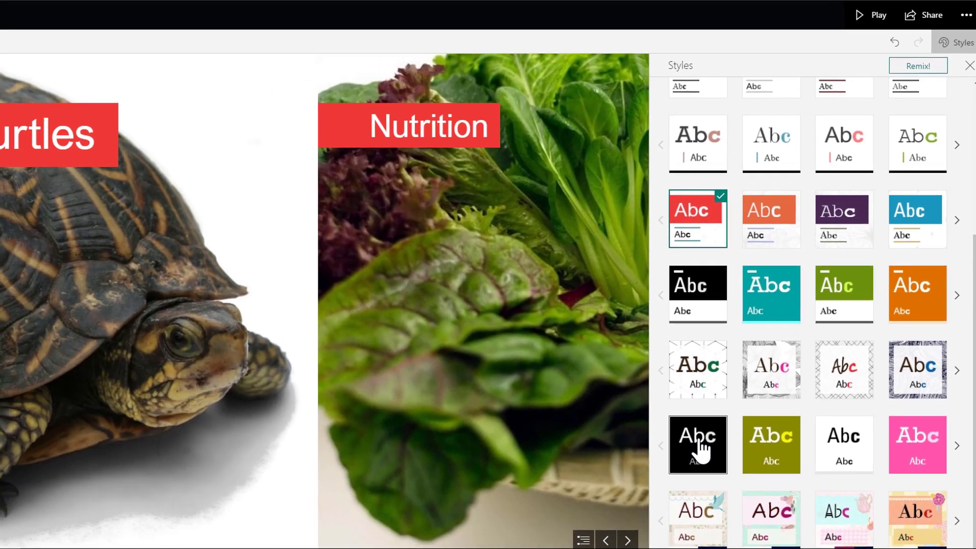
{"action": "left_click", "coordinate": [657, 512]}
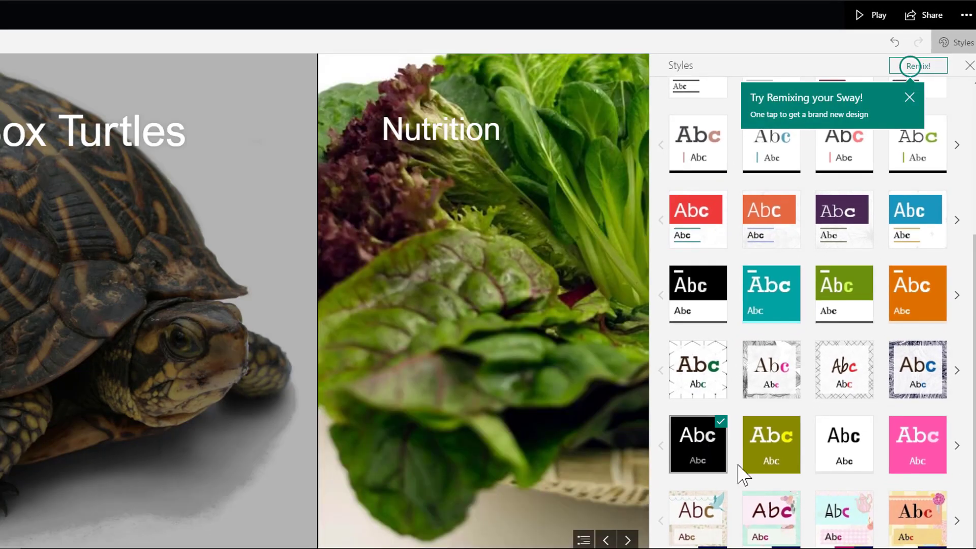
Step: Preview the restyled fish section, dismiss the Remix tip and start the Vertical layout change
{"action": "left_click", "coordinate": [627, 541]}
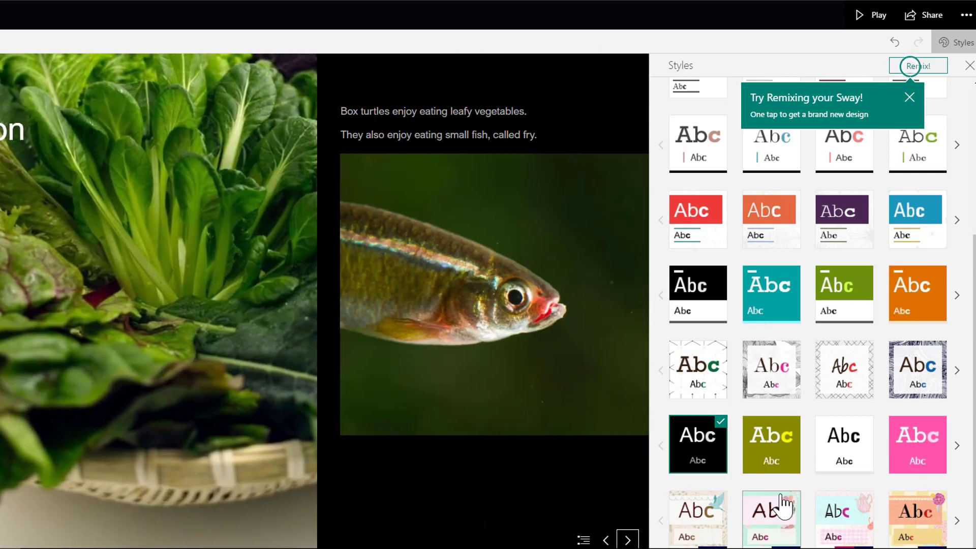
{"action": "scroll", "coordinate": [783, 503], "scroll_direction": "up", "scroll_amount": 5}
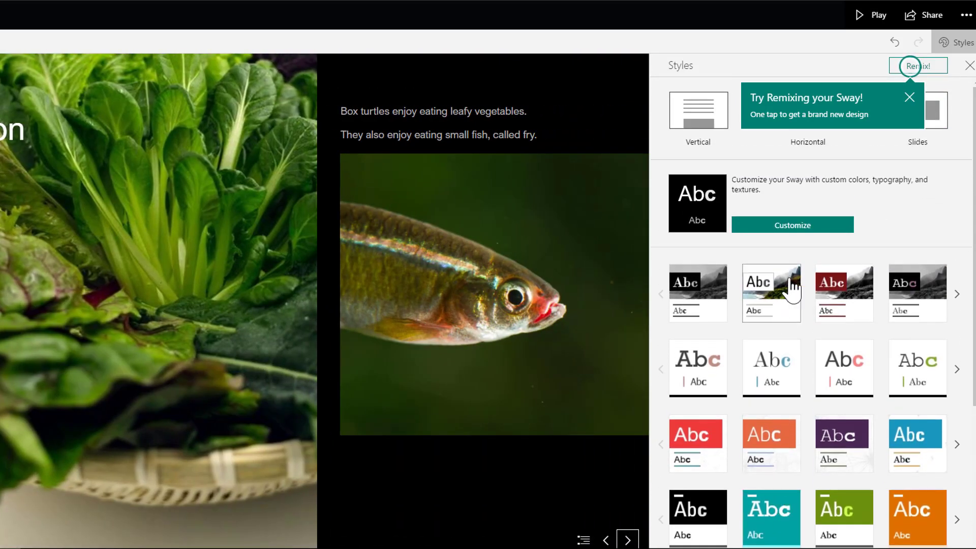
{"action": "left_click", "coordinate": [909, 98]}
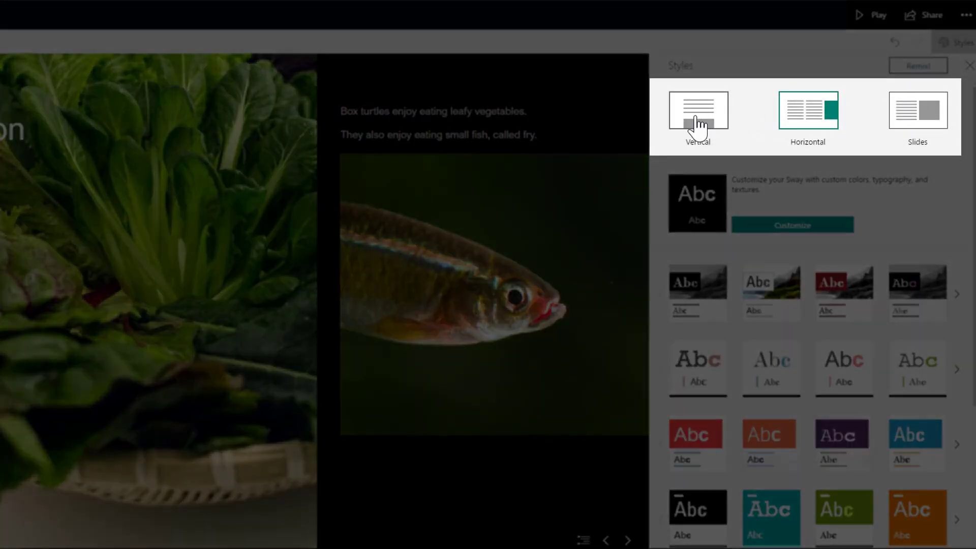
{"action": "left_click", "coordinate": [698, 124]}
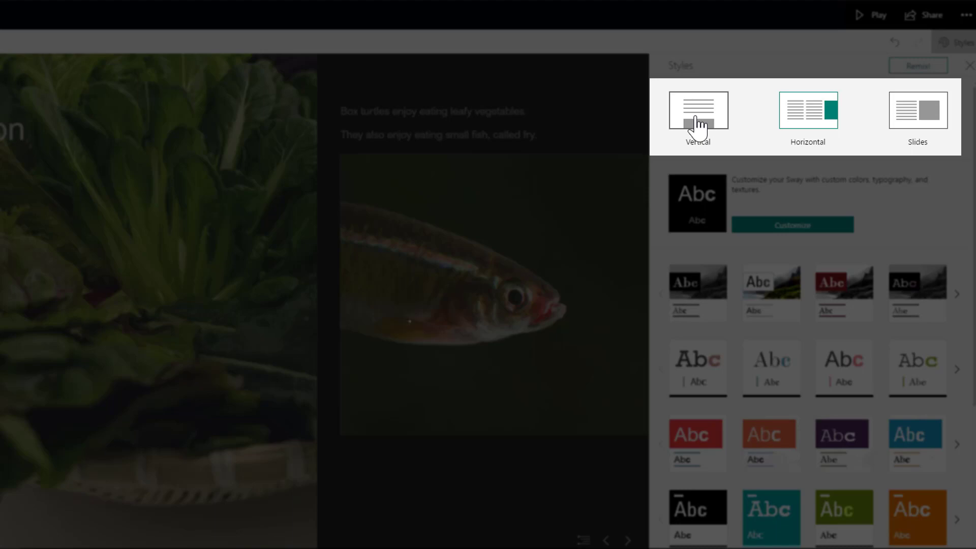
Step: Switch to Vertical layout and play the 'Box Turtle eating strawberry' video in Nutrition
{"action": "left_click", "coordinate": [698, 124]}
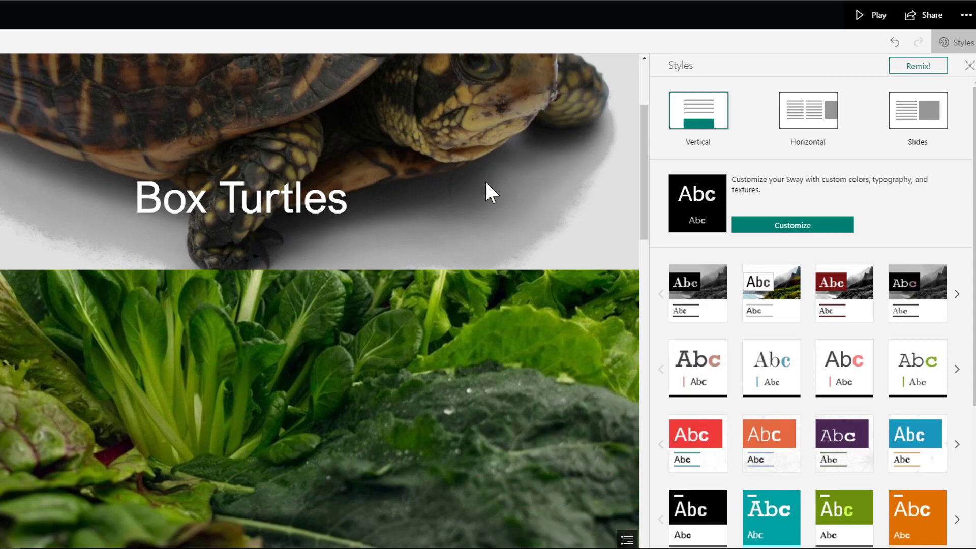
{"action": "scroll", "coordinate": [486, 182], "scroll_direction": "down", "scroll_amount": 8}
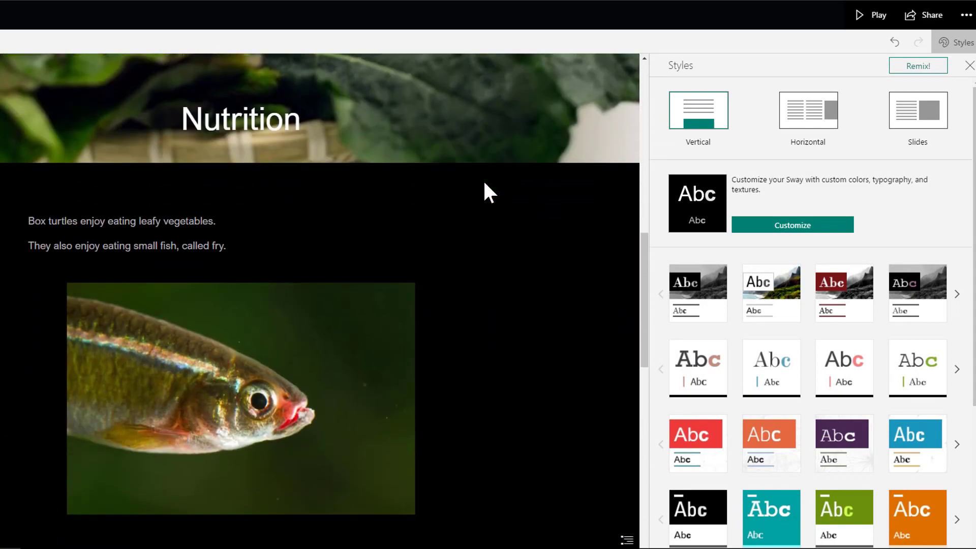
{"action": "scroll", "coordinate": [484, 184], "scroll_direction": "down", "scroll_amount": 3}
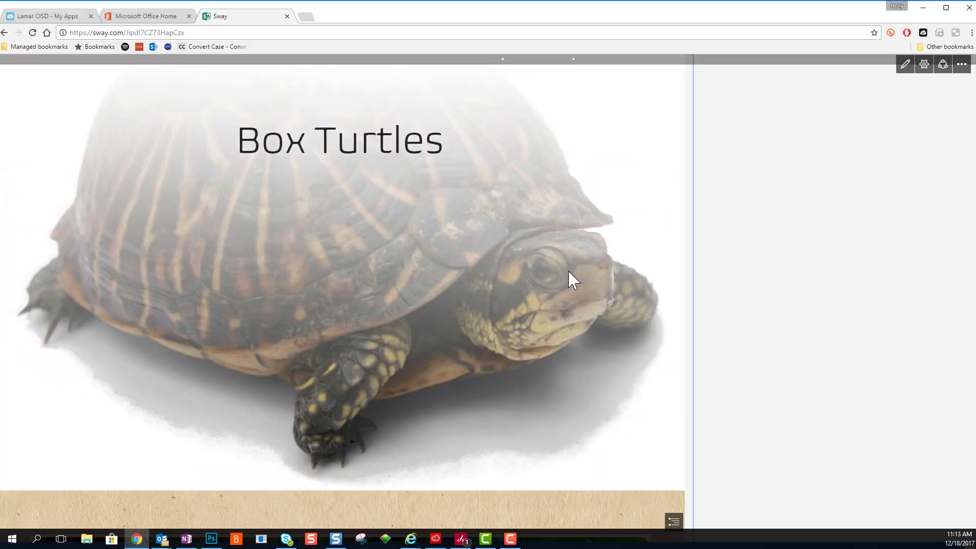
{"action": "scroll", "coordinate": [575, 277], "scroll_direction": "down", "scroll_amount": 8}
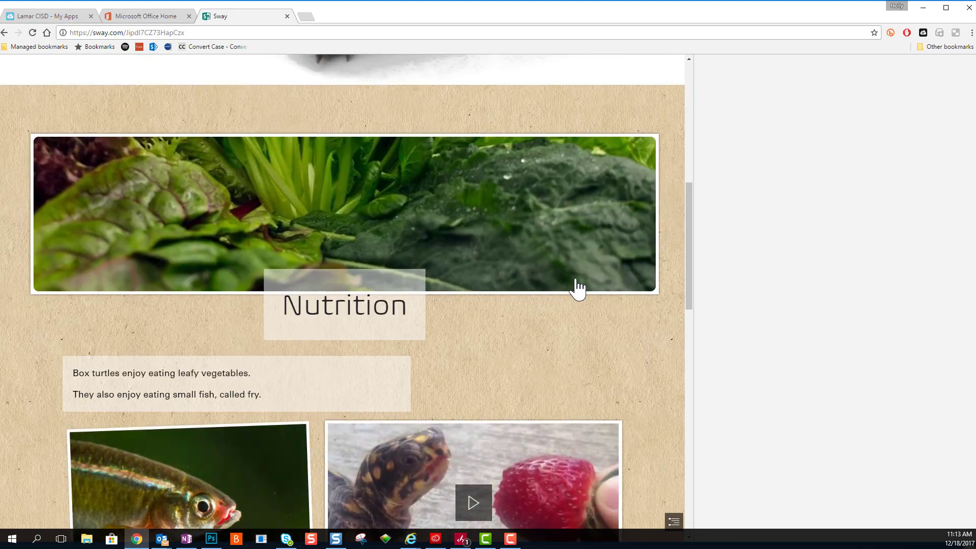
{"action": "scroll", "coordinate": [577, 289], "scroll_direction": "down", "scroll_amount": 3}
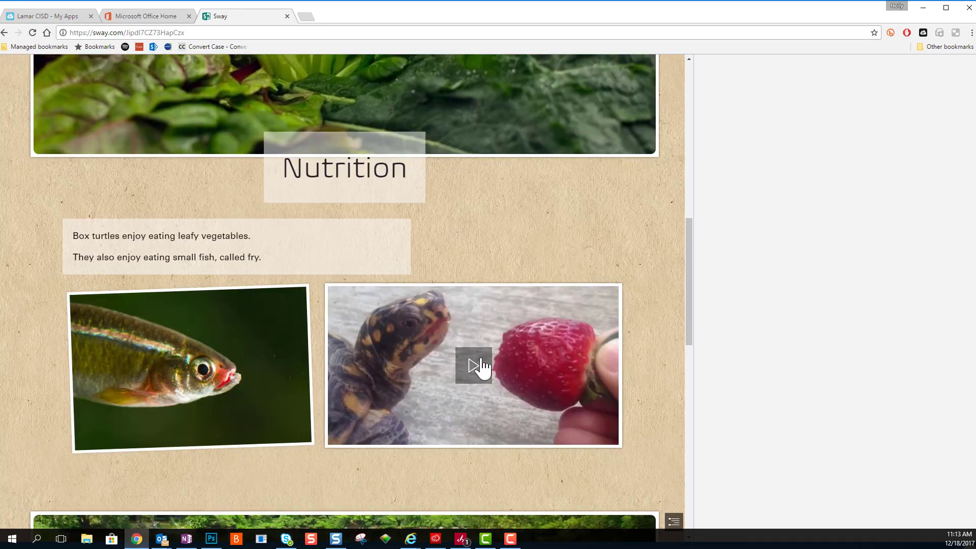
{"action": "left_click", "coordinate": [477, 373]}
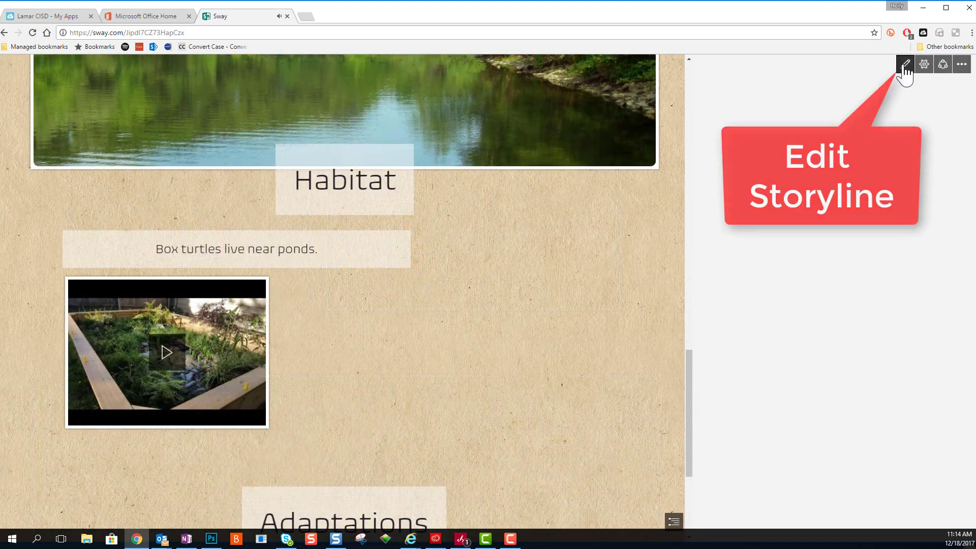
Step: From the storyline, copy the Sway's view link for those in your organization
{"action": "left_click", "coordinate": [905, 65]}
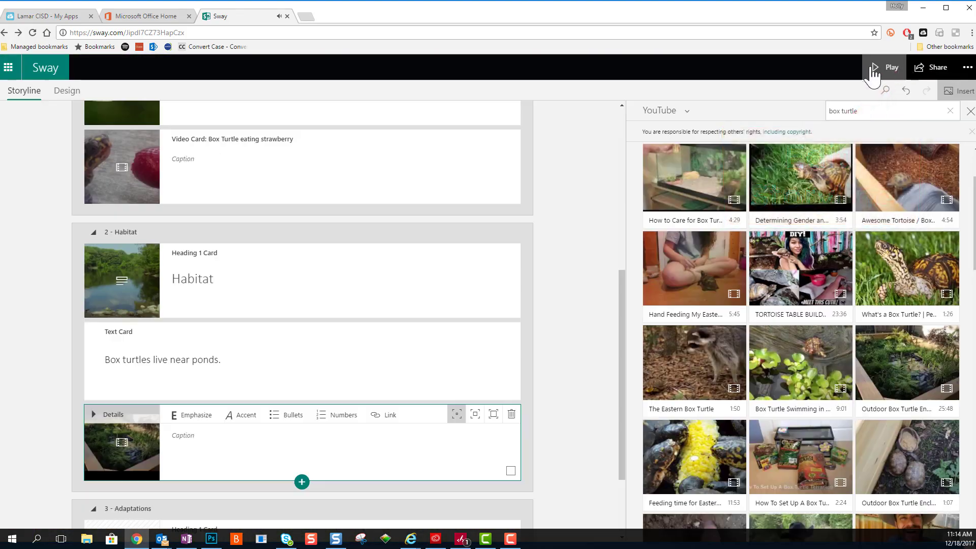
{"action": "scroll", "coordinate": [398, 345], "scroll_direction": "down", "scroll_amount": 2}
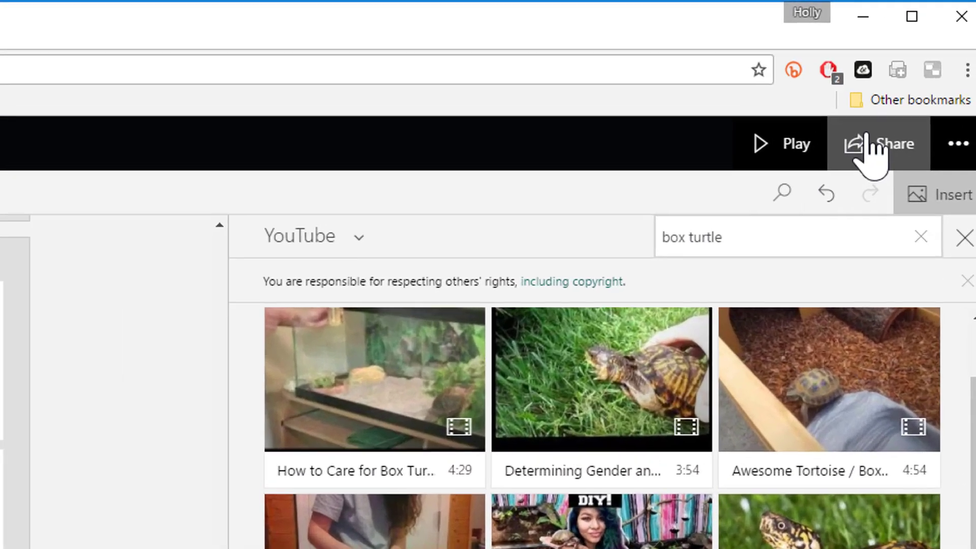
{"action": "left_click", "coordinate": [926, 66]}
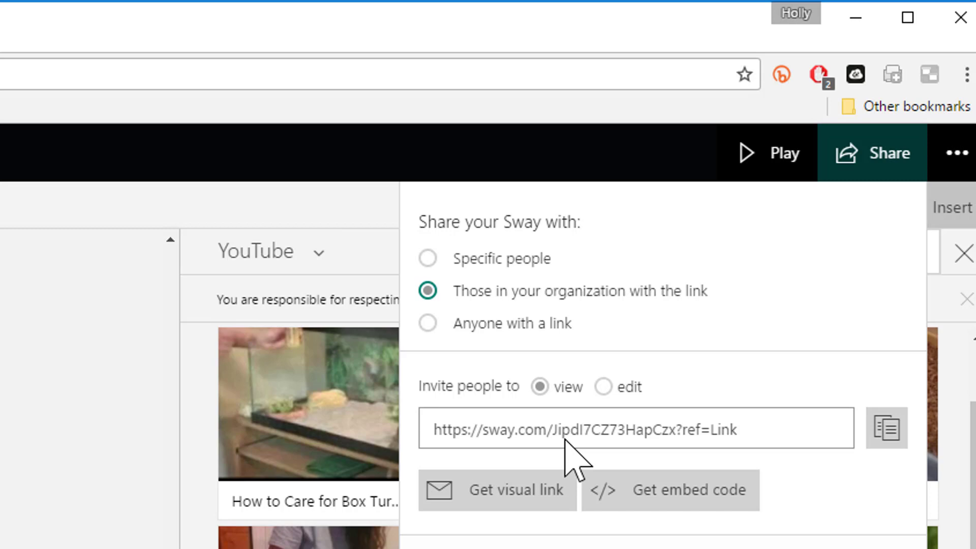
{"action": "right_click", "coordinate": [566, 438]}
{"action": "left_click", "coordinate": [564, 448]}
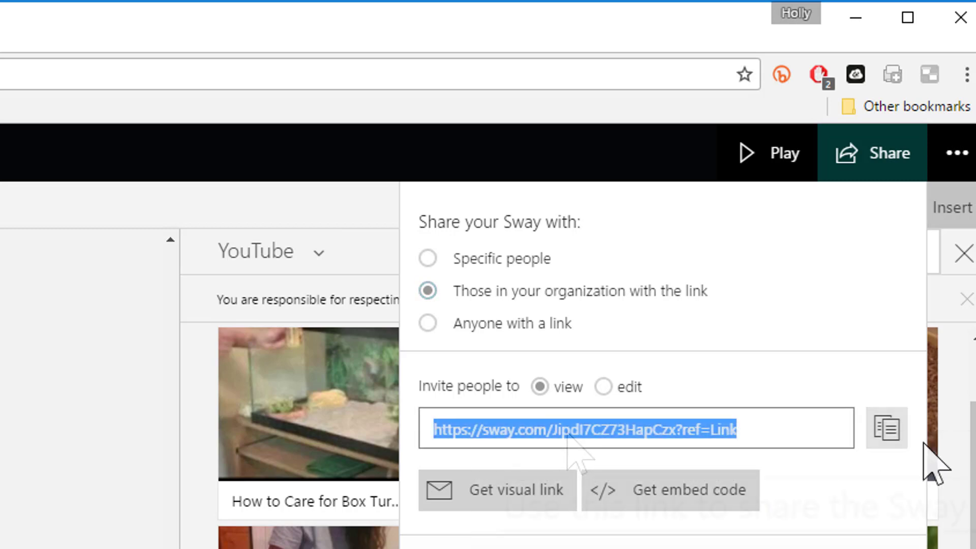
{"action": "left_click", "coordinate": [893, 442]}
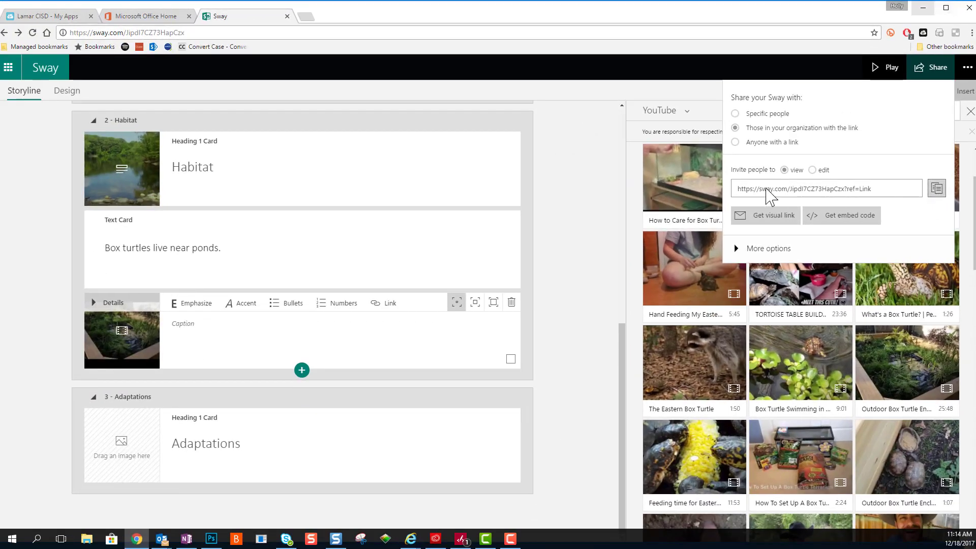
Step: From the Office Home page, launch Mail via the App Launcher
{"action": "left_click", "coordinate": [125, 17]}
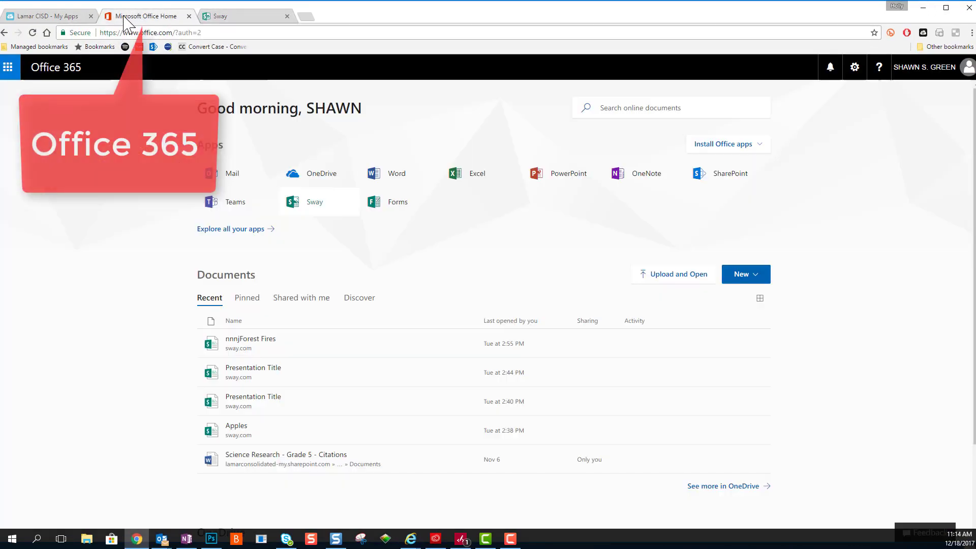
{"action": "left_click", "coordinate": [9, 69]}
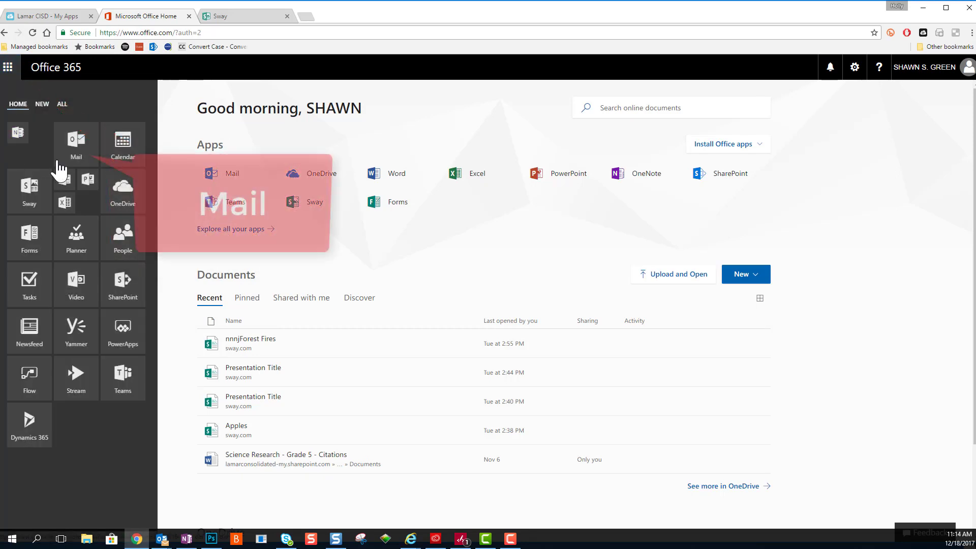
{"action": "left_click", "coordinate": [77, 162]}
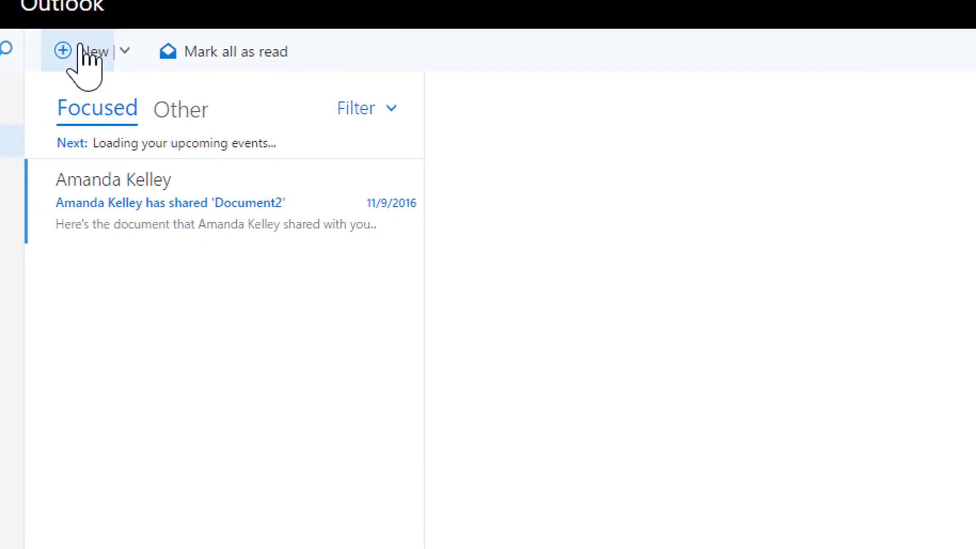
Step: Compose 'My Presentation - Box Turtles' reading 'Here is the link to my presentation' and paste the Sway link
{"action": "left_click", "coordinate": [279, 190]}
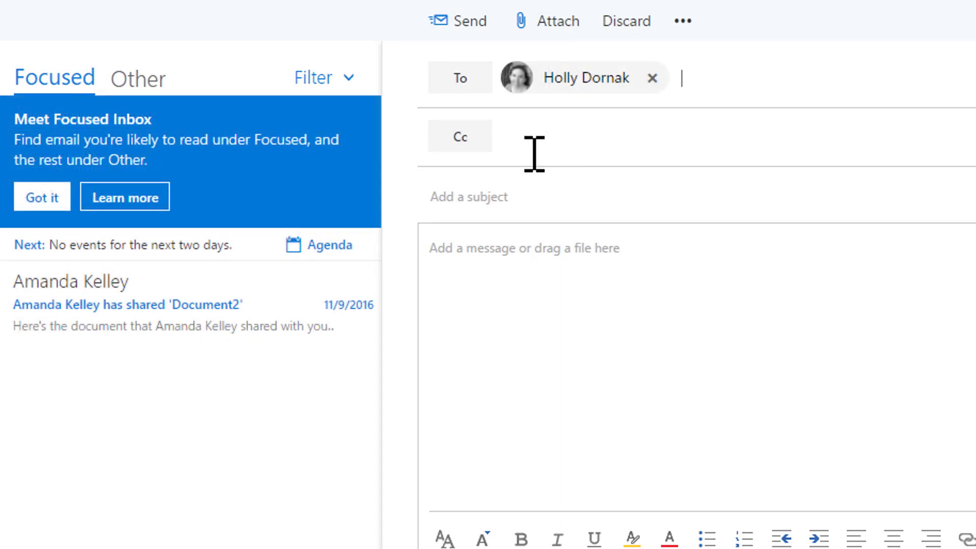
{"action": "left_click", "coordinate": [531, 195]}
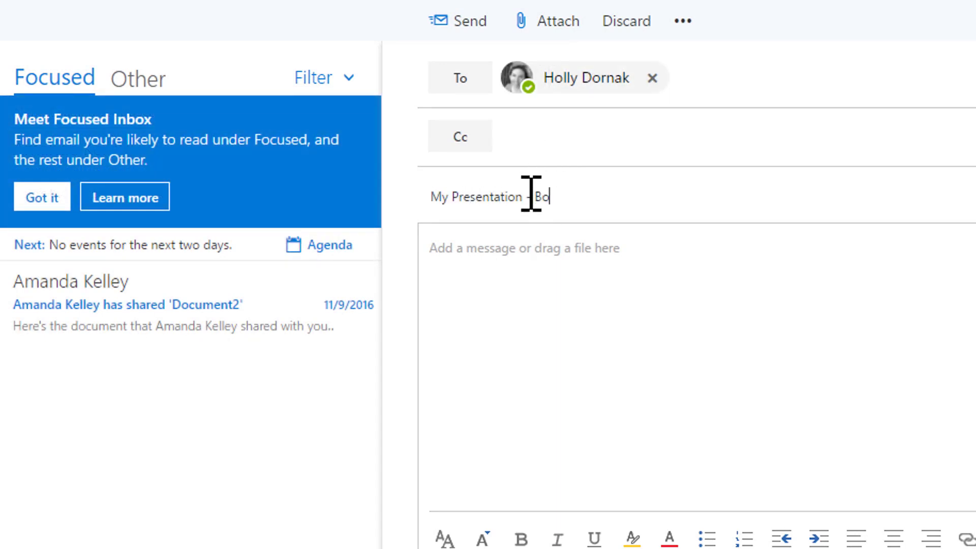
{"action": "type", "text": "es"}
{"action": "key", "text": "Tab"}
{"action": "type", "text": "Here is the"}
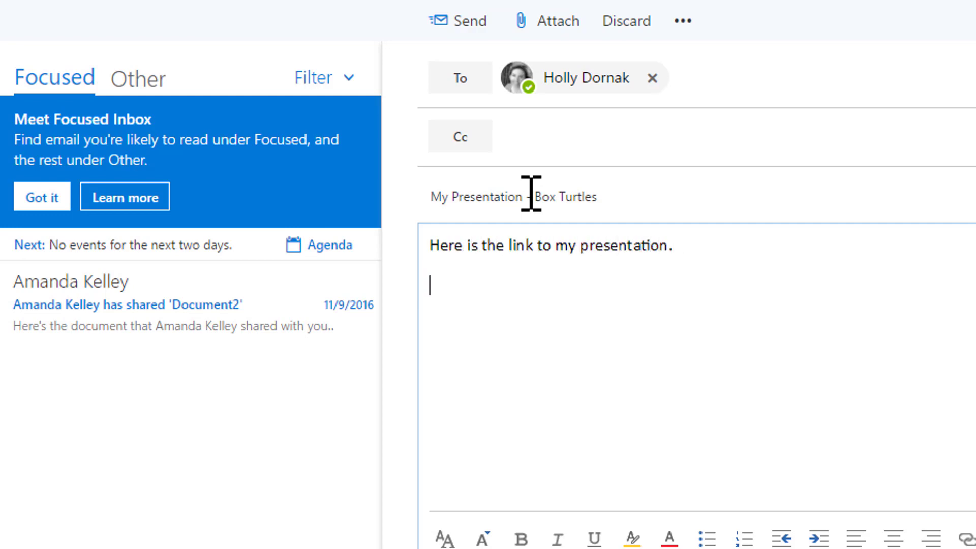
{"action": "right_click", "coordinate": [452, 287]}
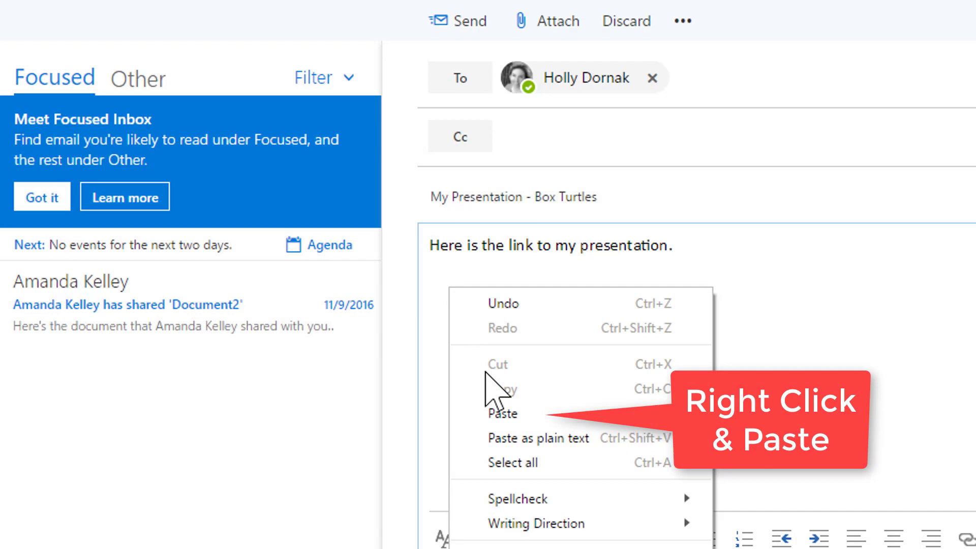
{"action": "left_click", "coordinate": [500, 412]}
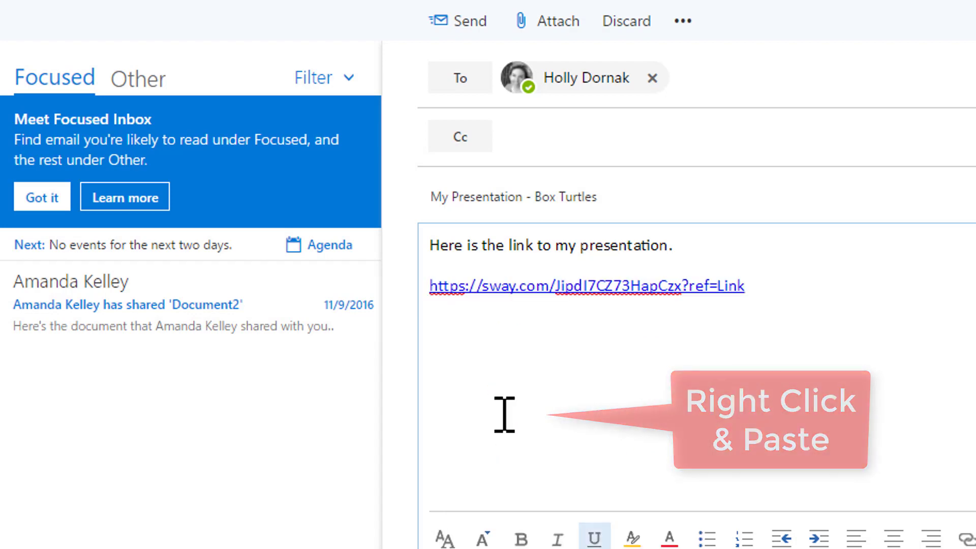